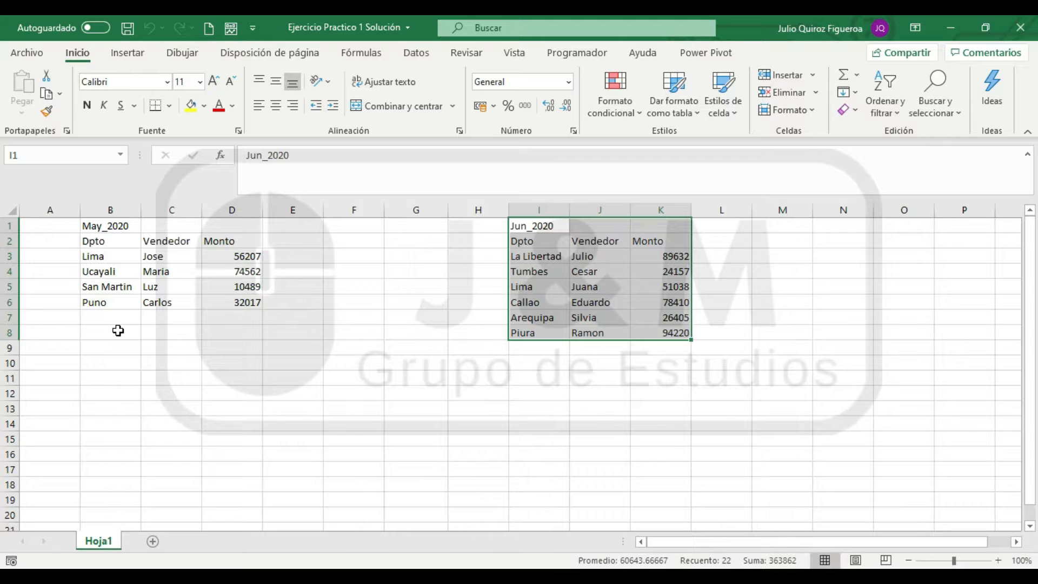
click(134, 285)
click(575, 229)
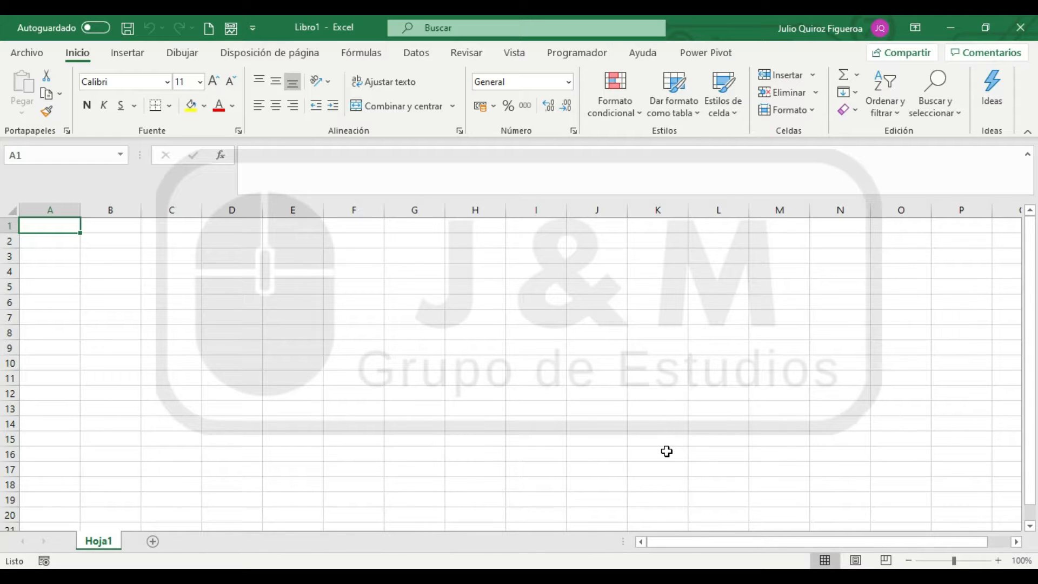
Switch to the ARCHIVOS window in File Explorer and open the Capitulo 6 folder
mouse_move(311, 566)
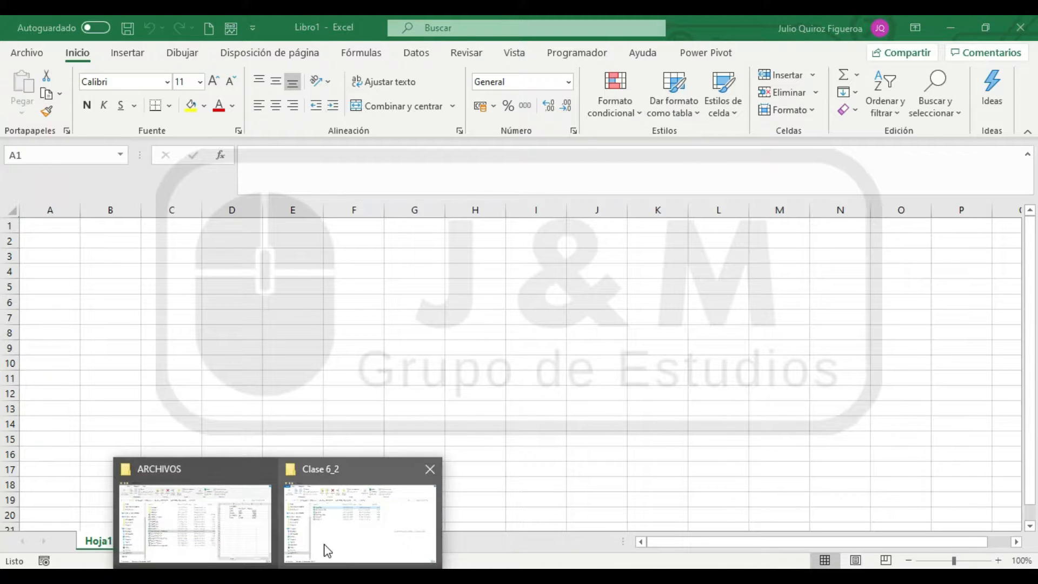
mouse_move(326, 549)
click(205, 532)
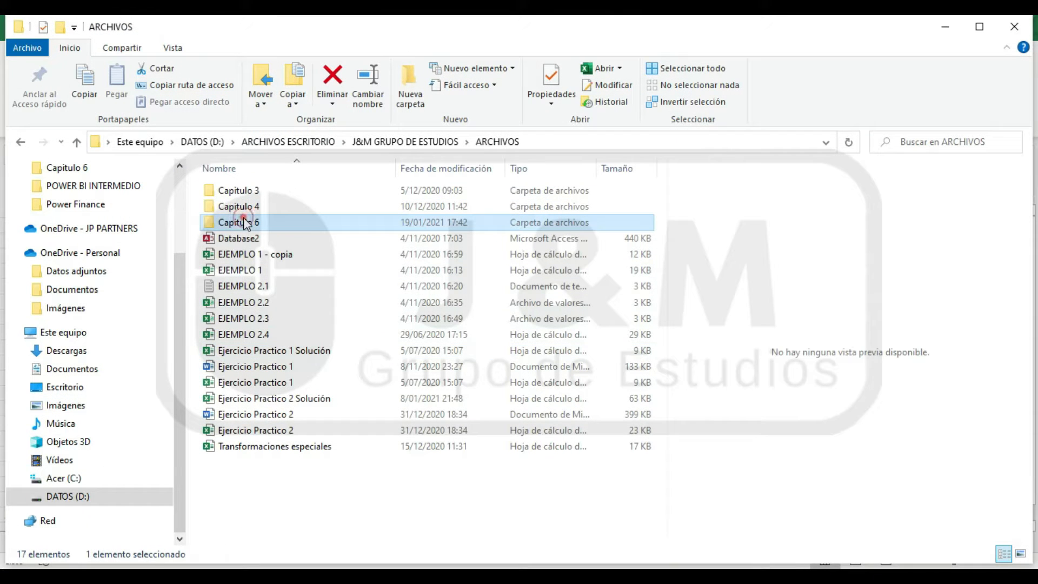
double_click(240, 222)
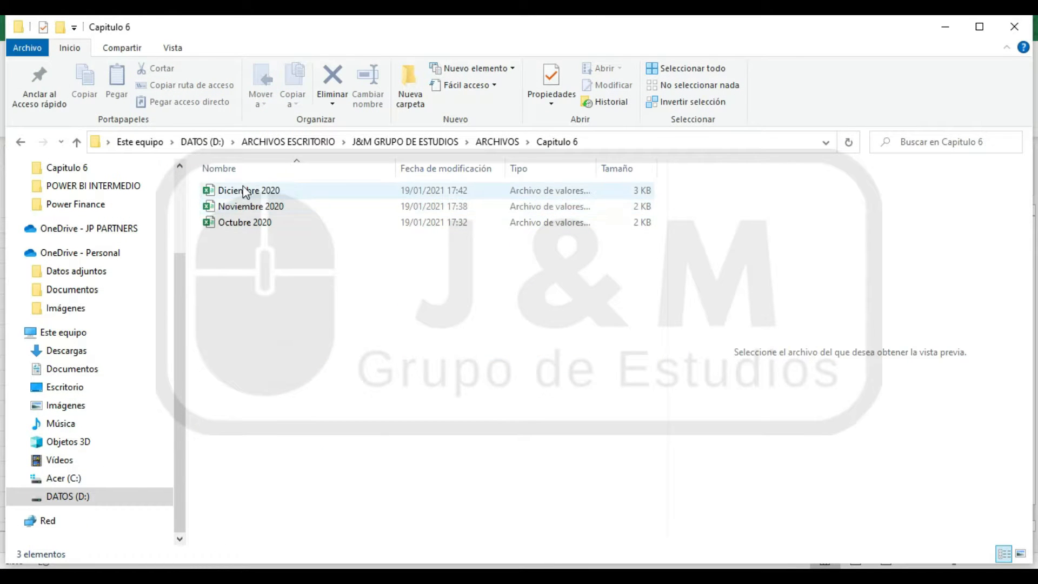
Preview the contents of the Octubre 2020, Diciembre 2020 and Noviembre 2020 files with an enlarged preview area
click(250, 222)
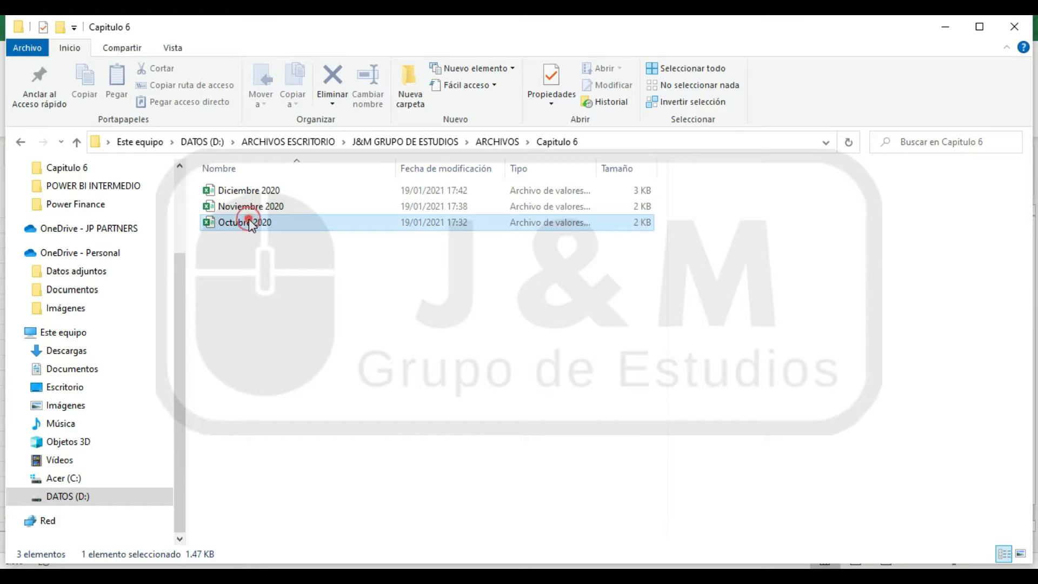
drag(666, 355, 342, 358)
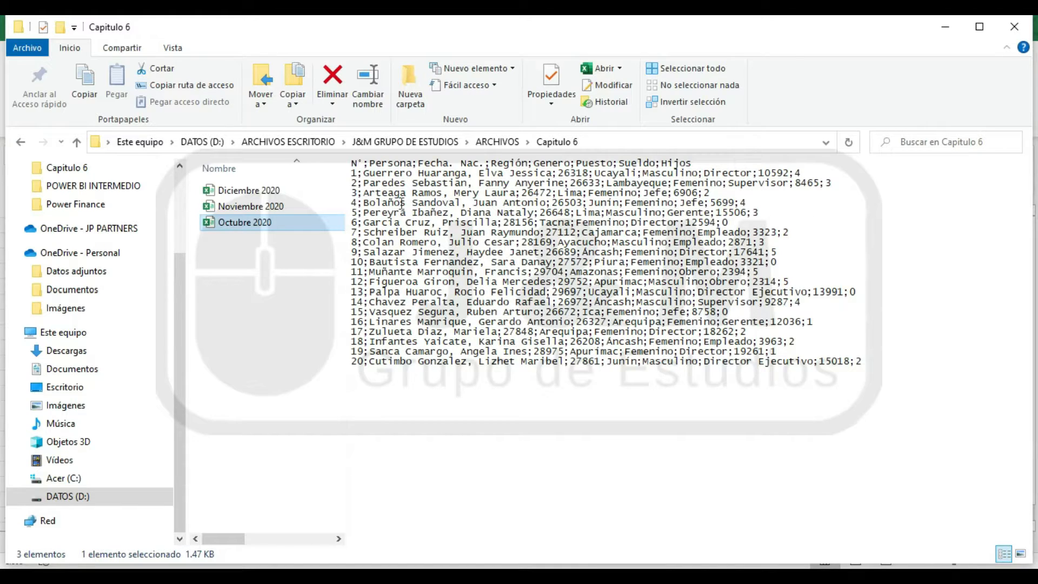
click(286, 192)
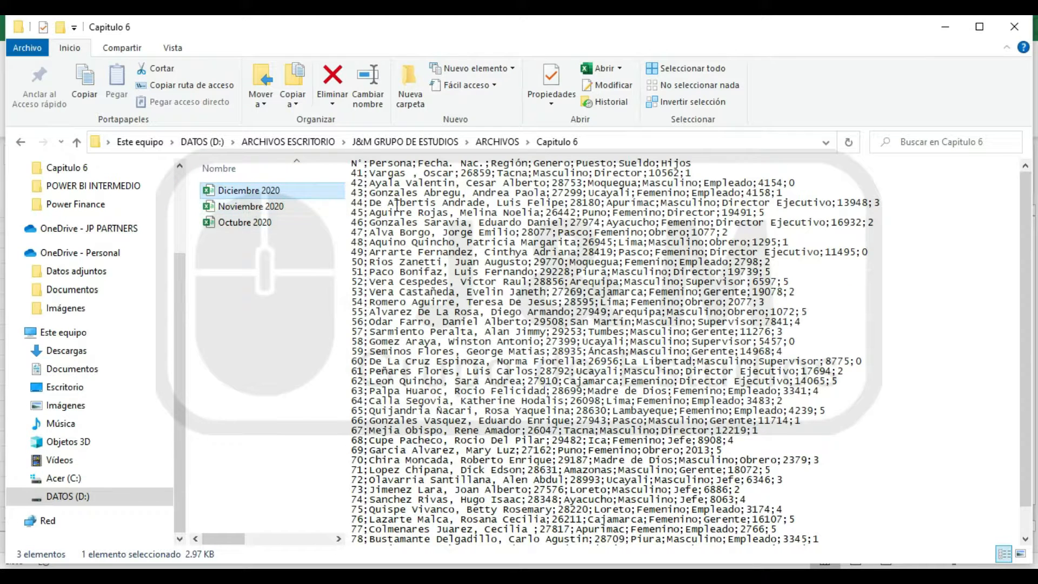
click(250, 208)
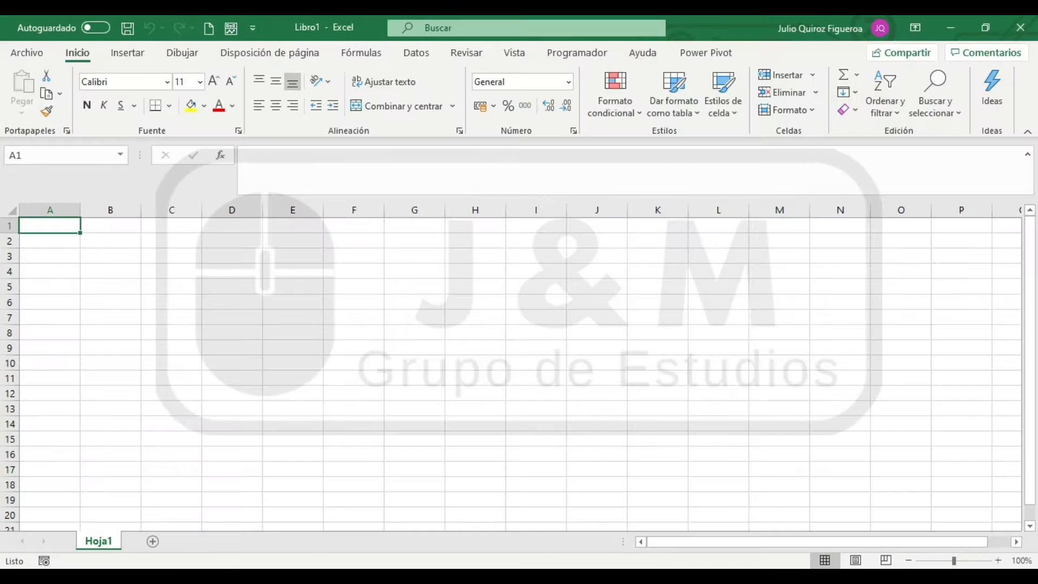
Back in the blank Excel workbook, import Octubre 2020 from the Capitulo 6 folder as text/CSV data and open it for transformation
click(161, 301)
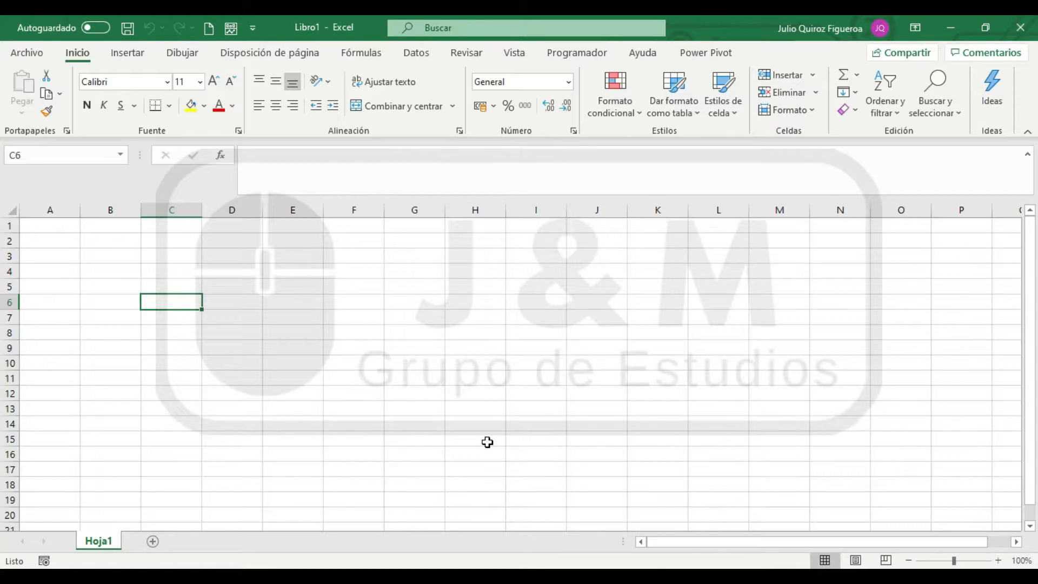
click(417, 52)
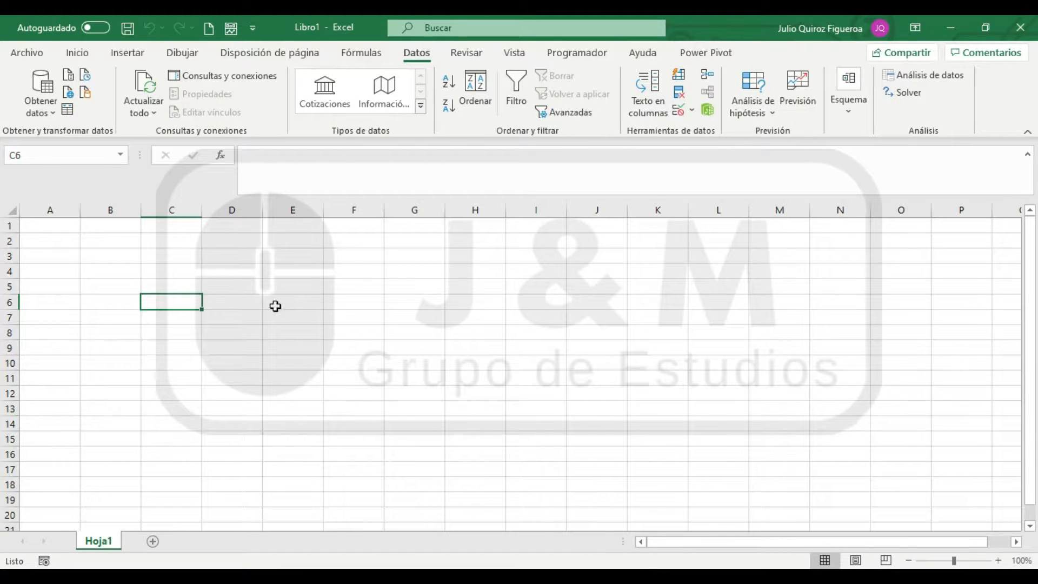
click(46, 114)
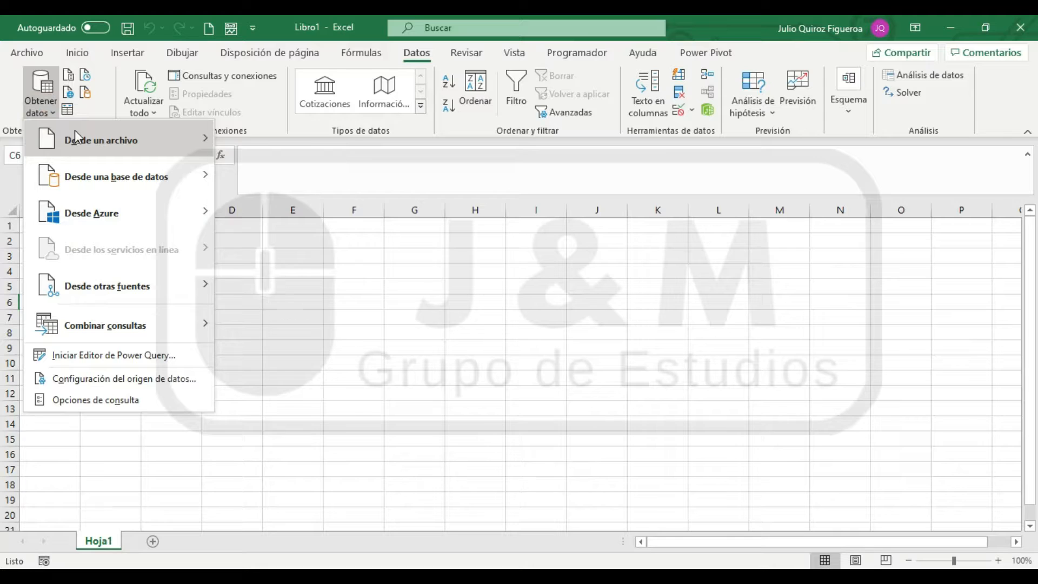
mouse_move(74, 131)
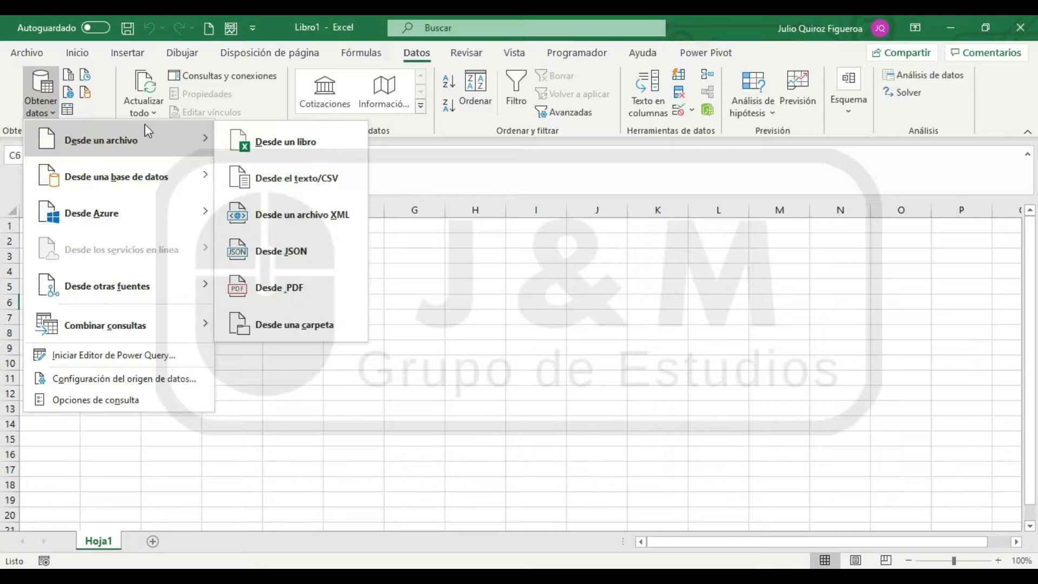
click(331, 190)
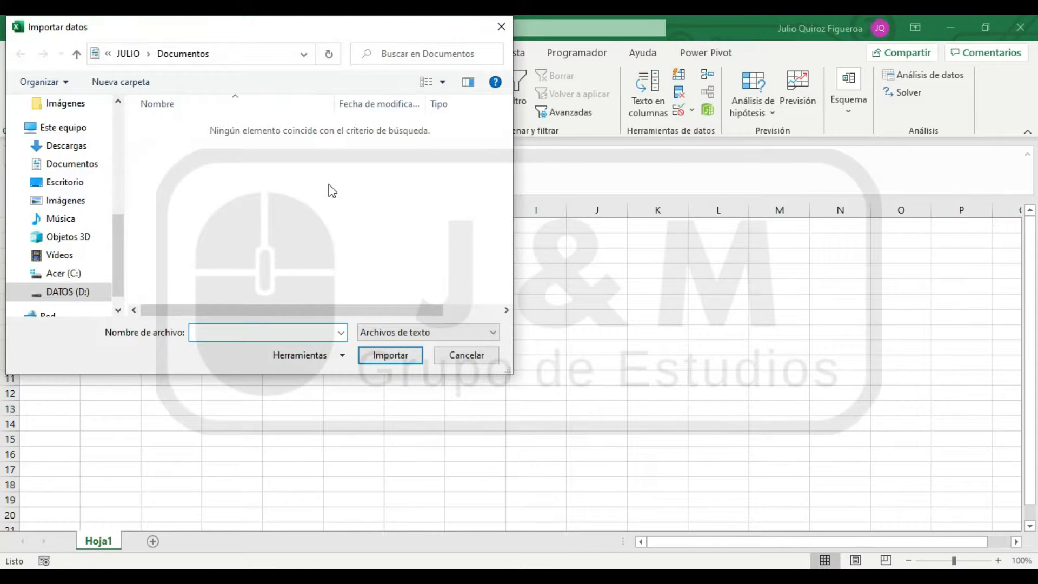
click(64, 296)
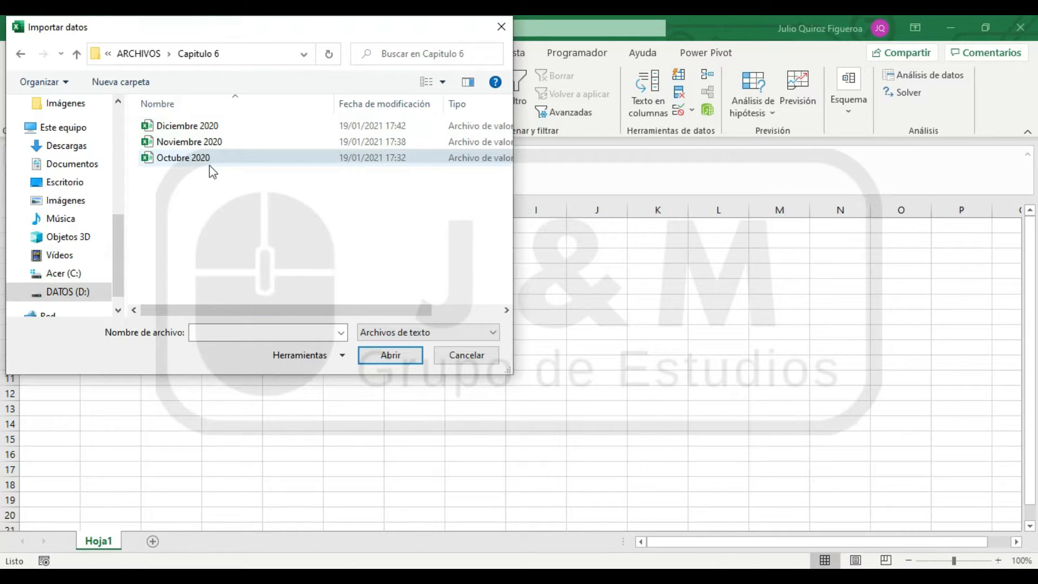
click(208, 158)
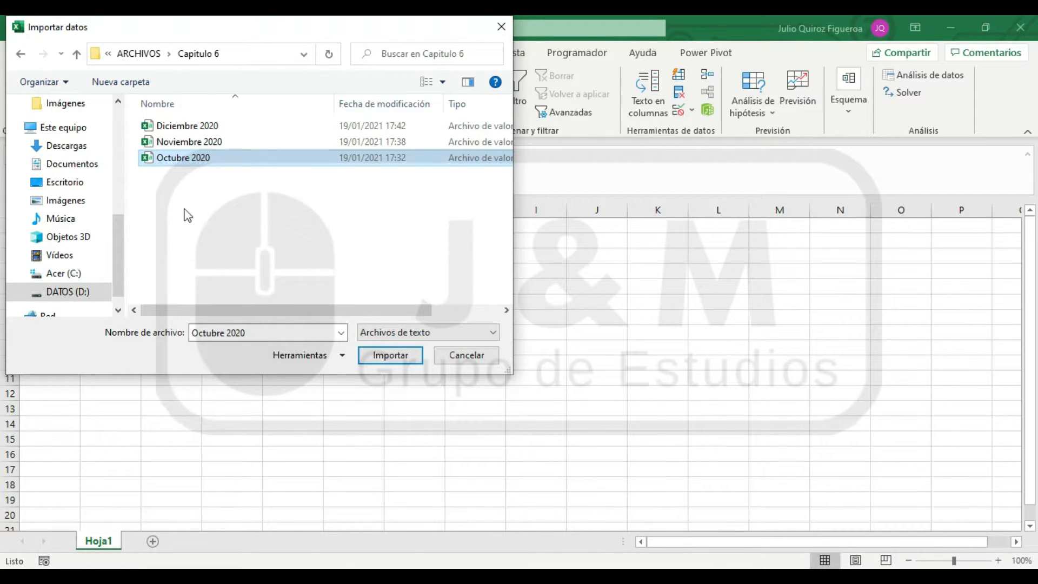
click(381, 359)
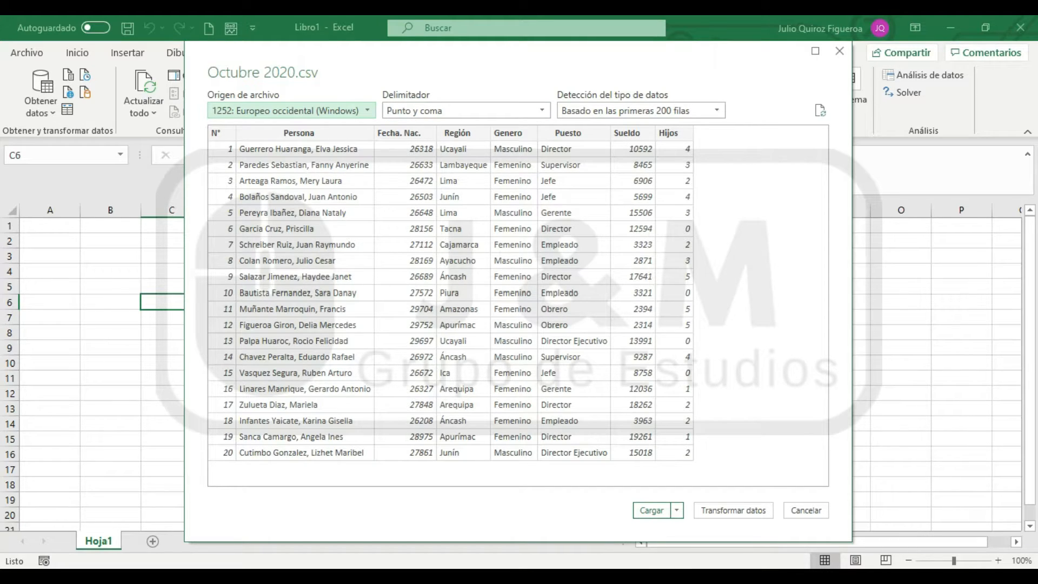
click(753, 515)
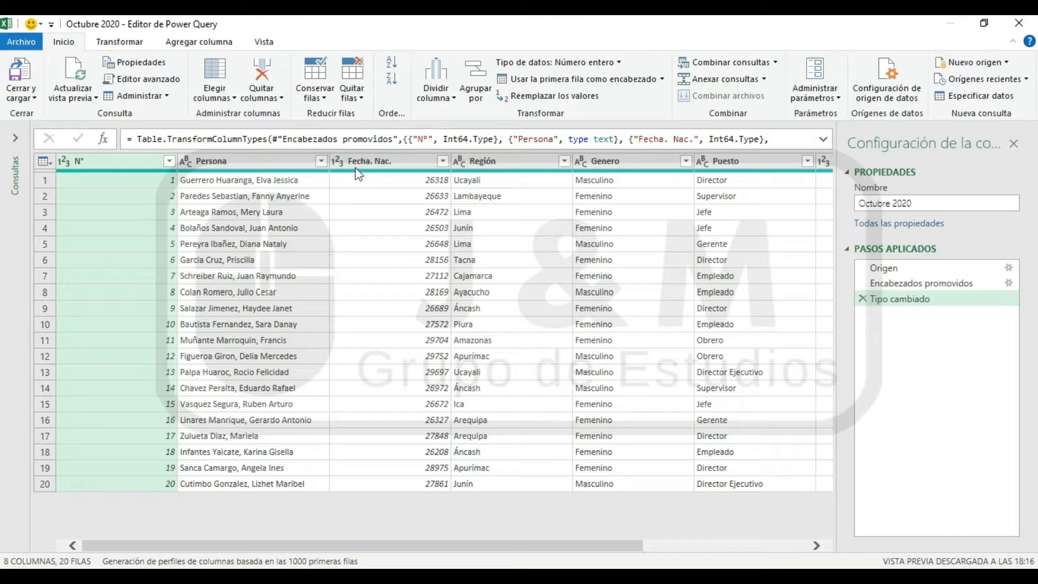
Remove the automatic Tipo cambiado step from the Octubre 2020 query
click(398, 169)
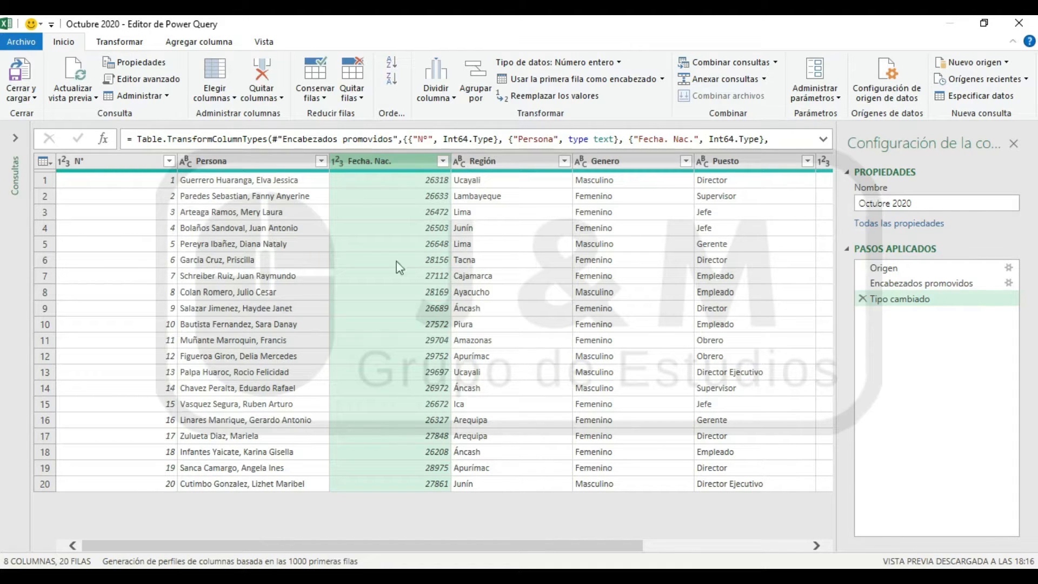
click(79, 162)
click(378, 161)
click(863, 299)
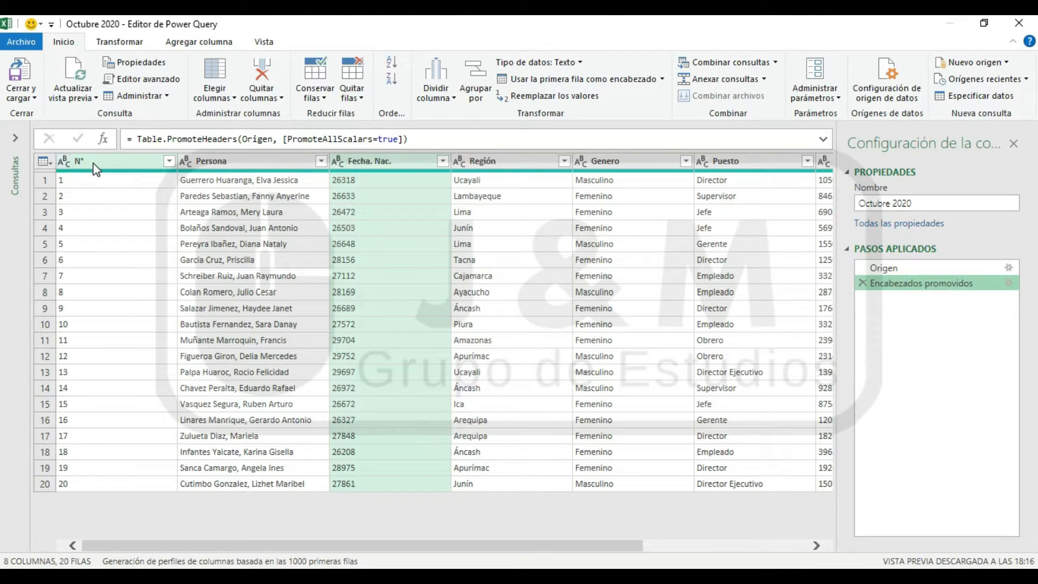
Rename the N° column to "Orden de Ingreso" and set its data type to whole number (Número entero)
click(94, 180)
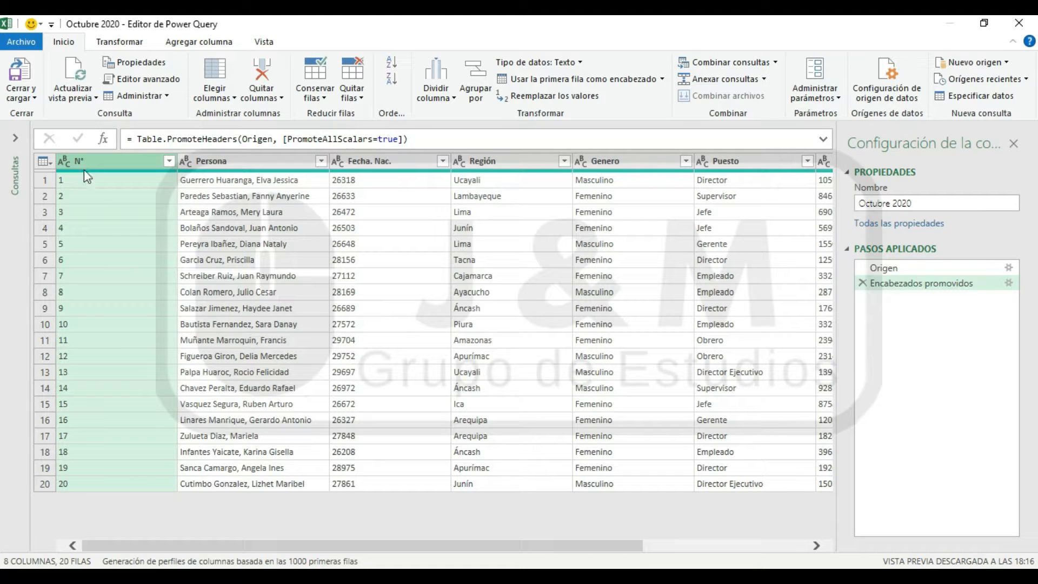
click(98, 162)
double_click(97, 162)
text(Orden de Ingreso)
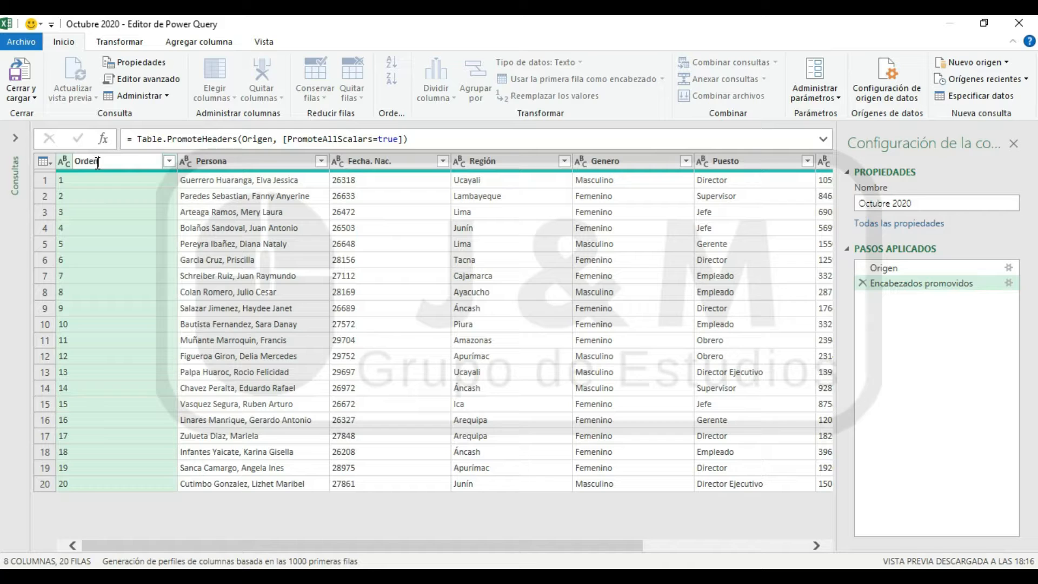
key(Return)
click(66, 159)
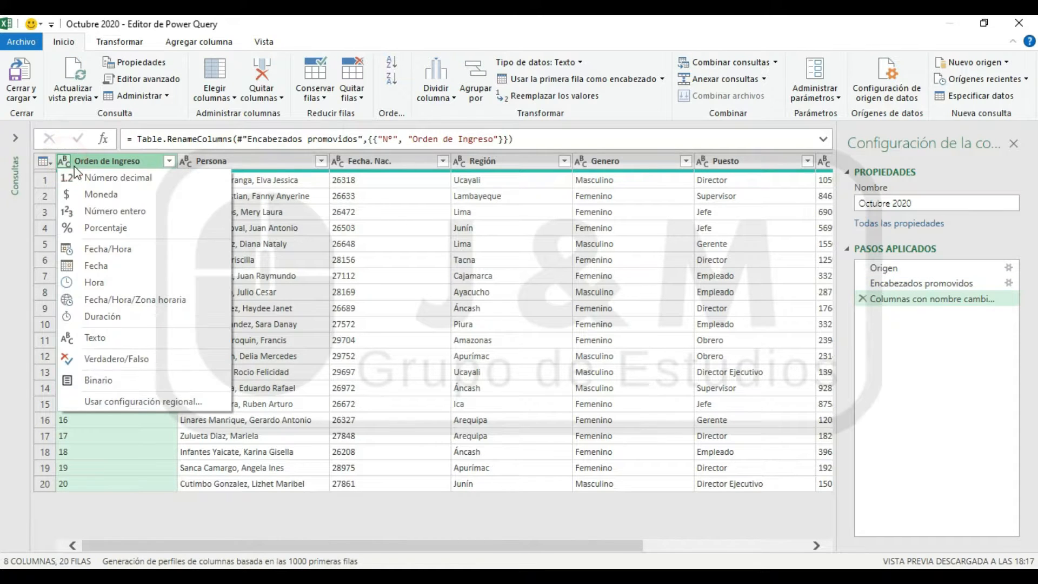
click(105, 212)
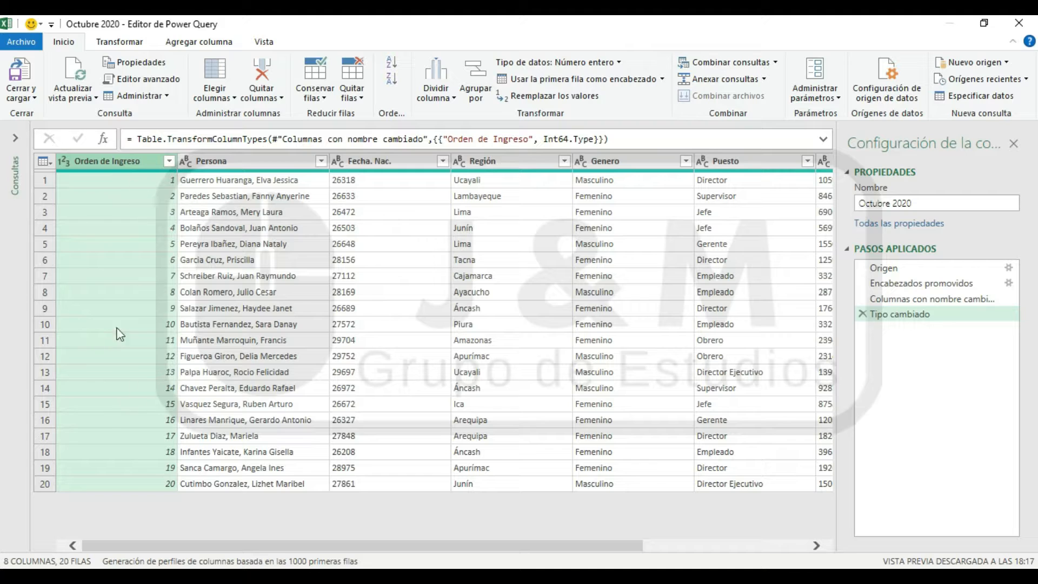
Set the Fecha. Nac. column's data type to whole number (Número entero)
click(189, 354)
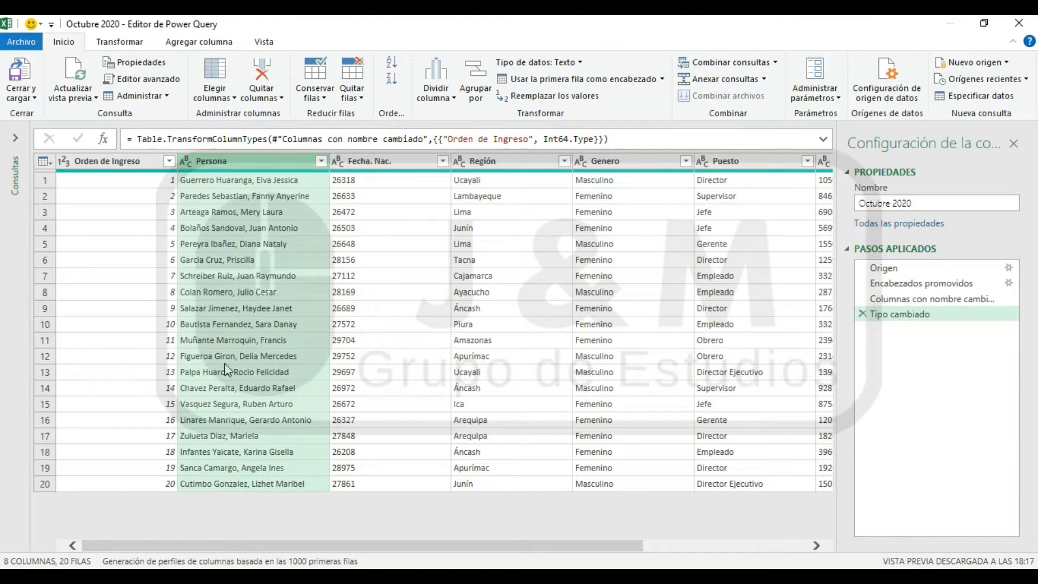
click(359, 160)
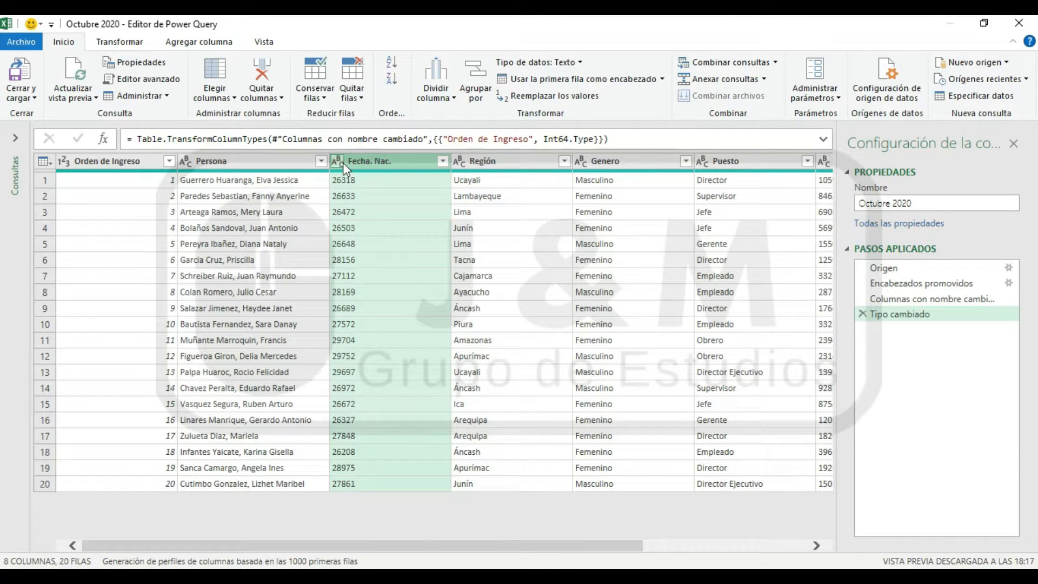
click(342, 162)
click(400, 210)
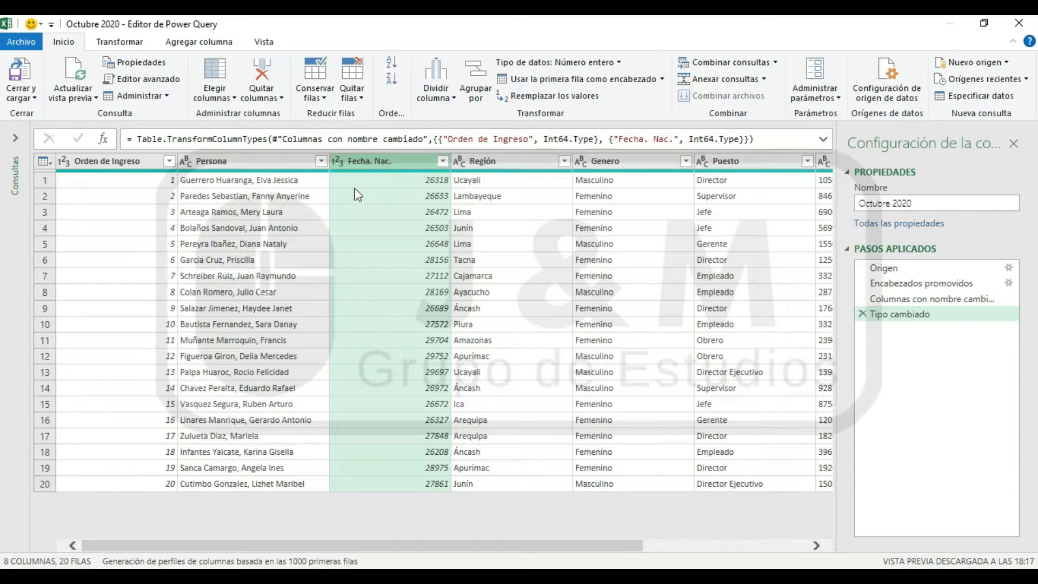
Convert the Fecha. Nac. column to the date type (Fecha), adding the conversion as a new step
click(337, 162)
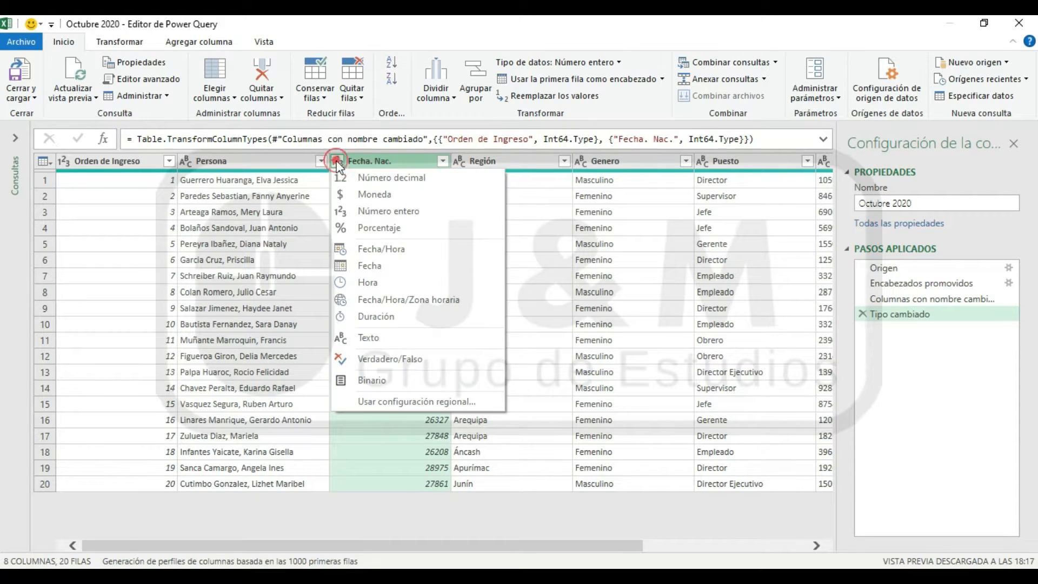
click(373, 271)
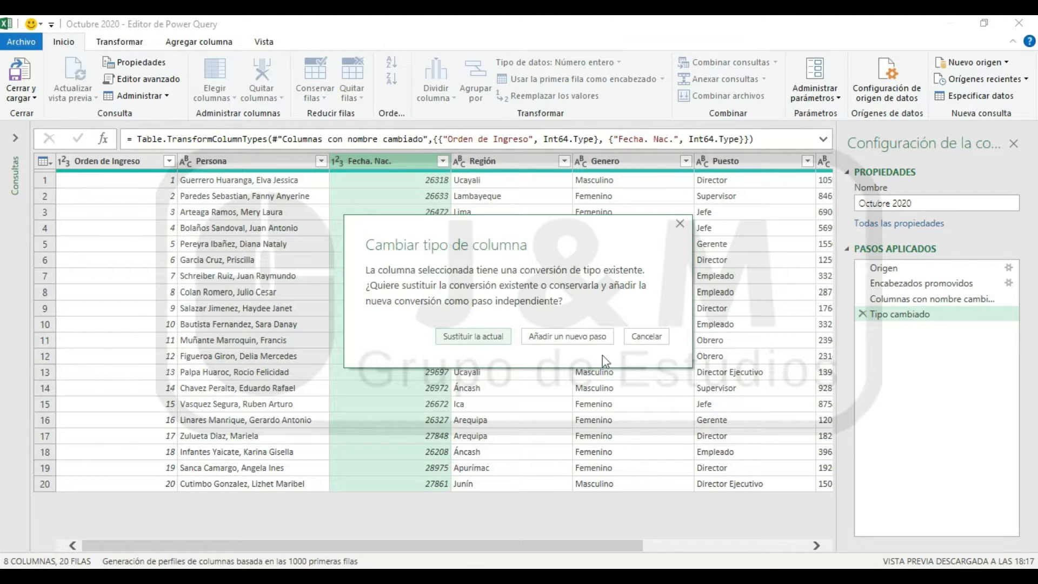
click(542, 336)
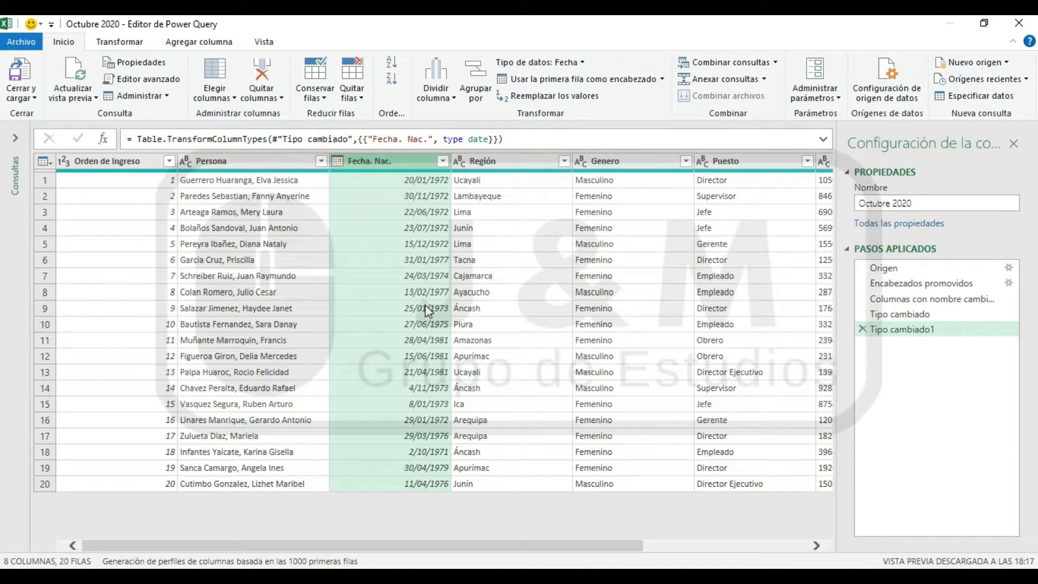
Review the Región, Genero and Puesto columns and set the Sueldo column's data type to decimal number (Número decimal)
click(484, 159)
click(627, 160)
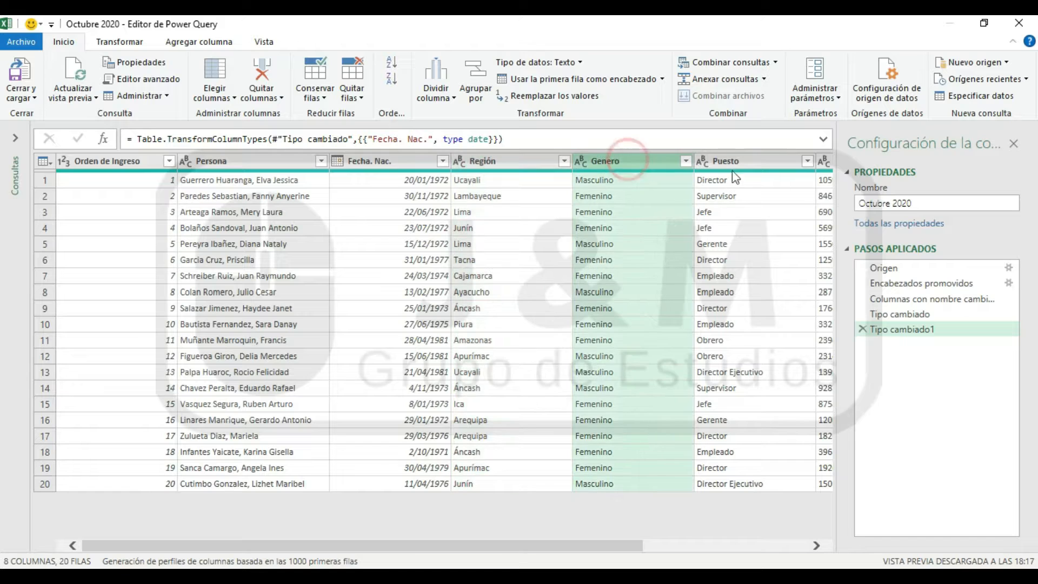
click(733, 160)
drag(597, 544, 790, 561)
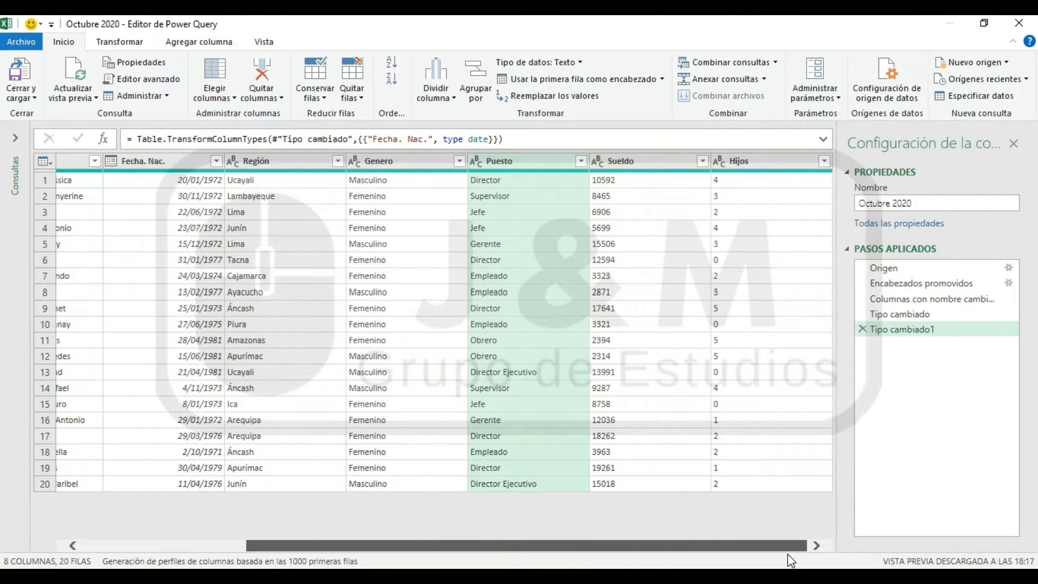
click(627, 161)
click(598, 161)
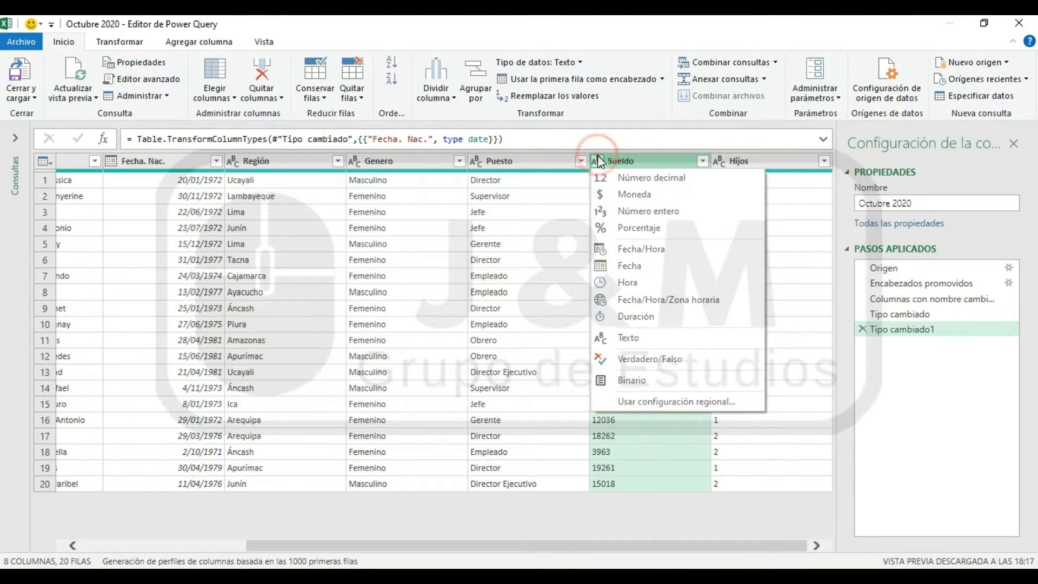
click(647, 176)
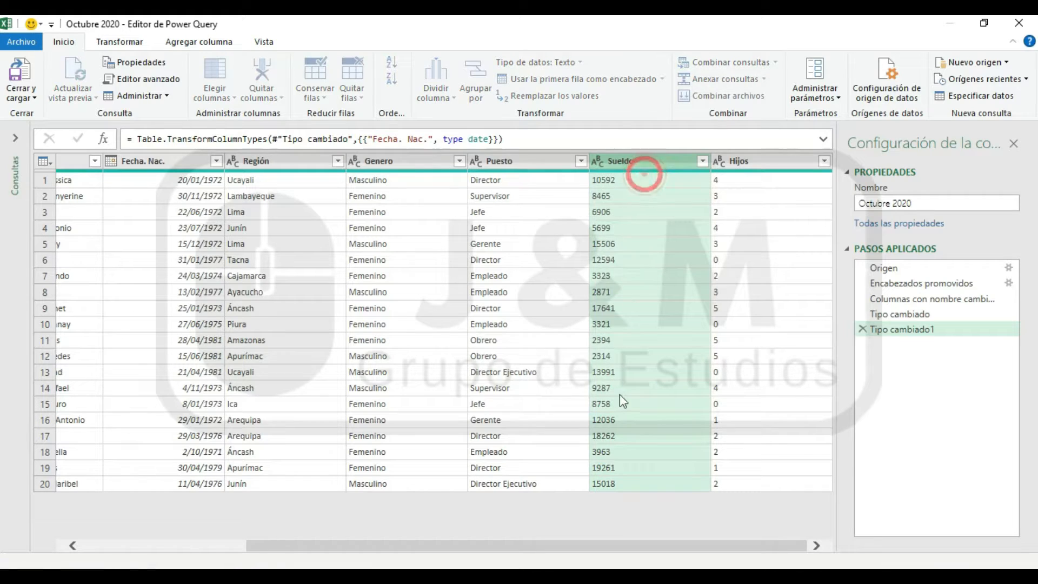
Set the Hijos column's data type to whole number (Número entero)
click(760, 162)
click(719, 160)
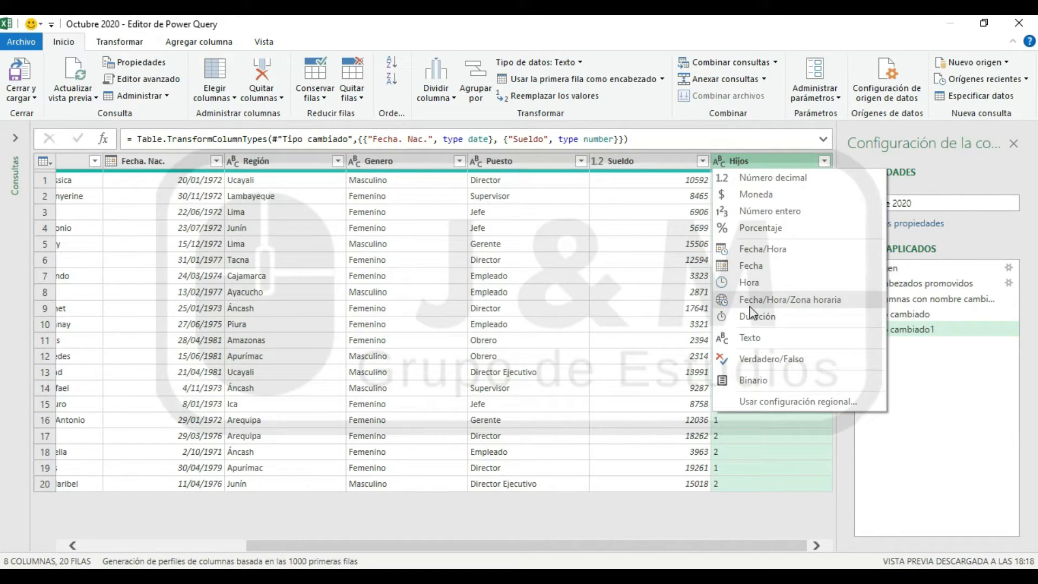
click(768, 210)
drag(643, 546, 336, 502)
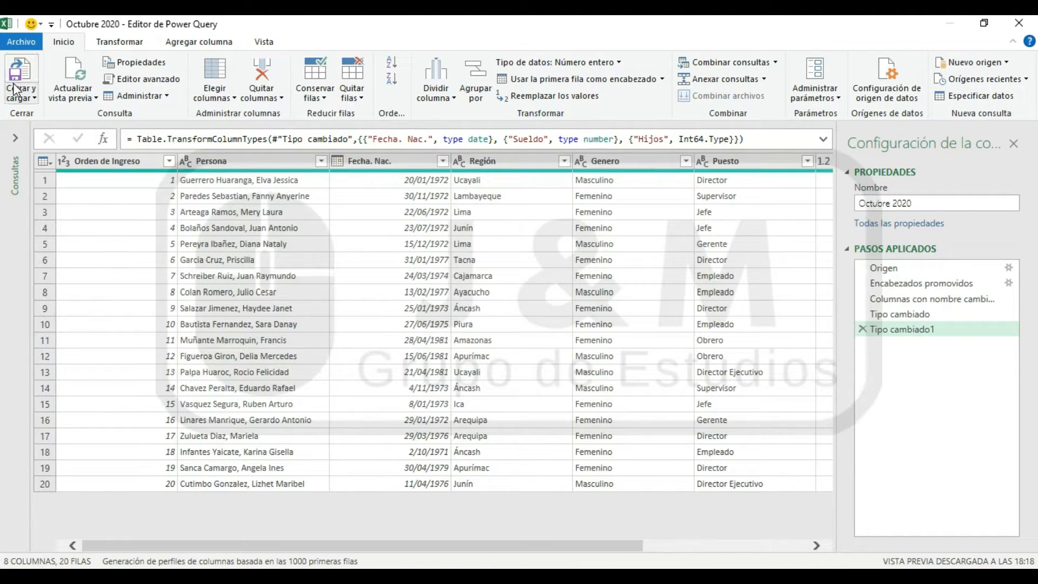
Close the query editor and load the Octubre 2020 query into the workbook at the default destination
click(20, 98)
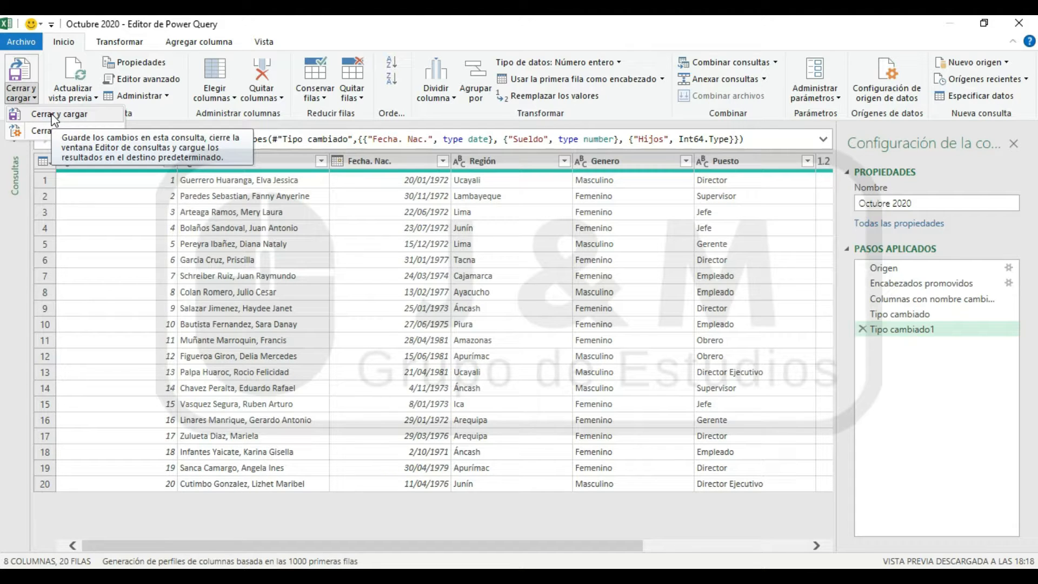
click(54, 116)
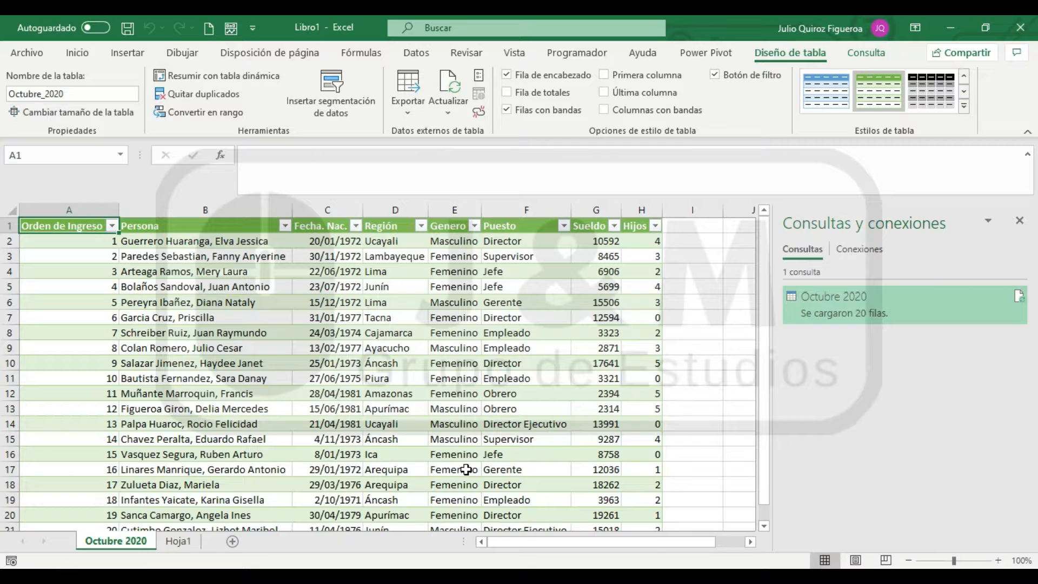
Examine the loaded Octubre 2020 table on the sheet and the query's preview with its columns, load status and data source
click(240, 347)
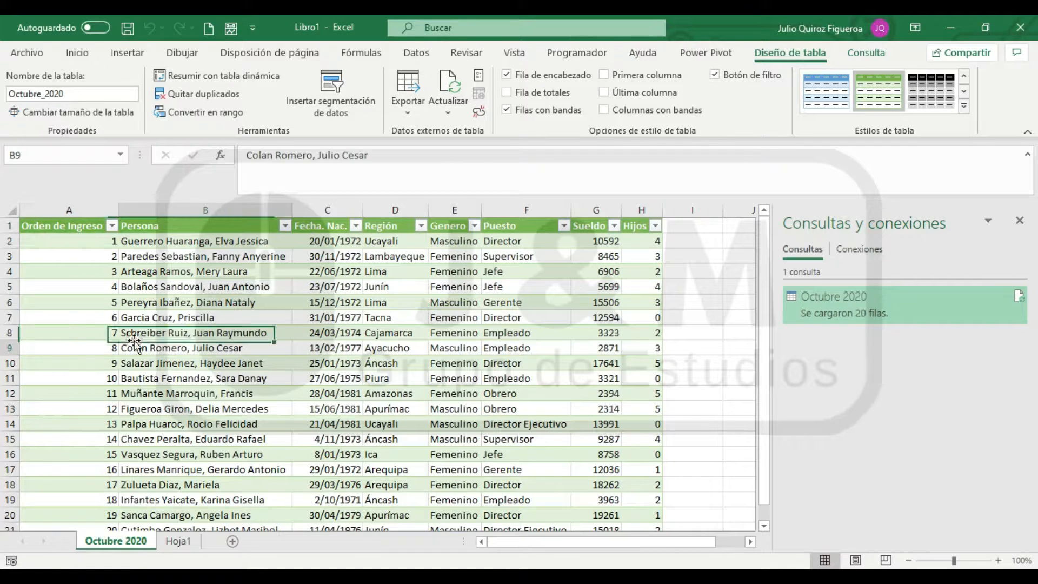
click(384, 421)
click(240, 302)
click(463, 271)
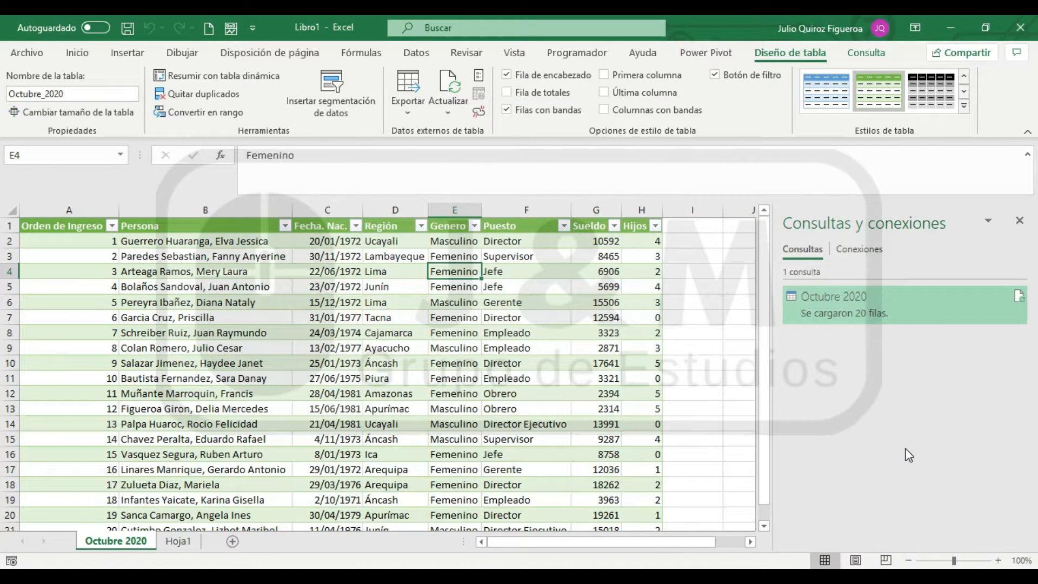
mouse_move(852, 306)
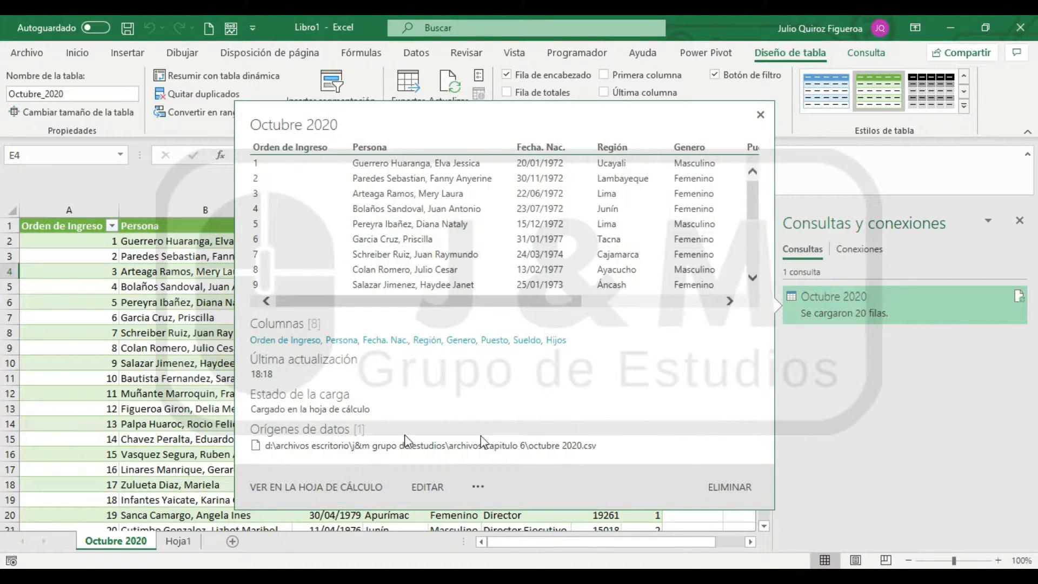
click(104, 346)
click(193, 358)
click(237, 505)
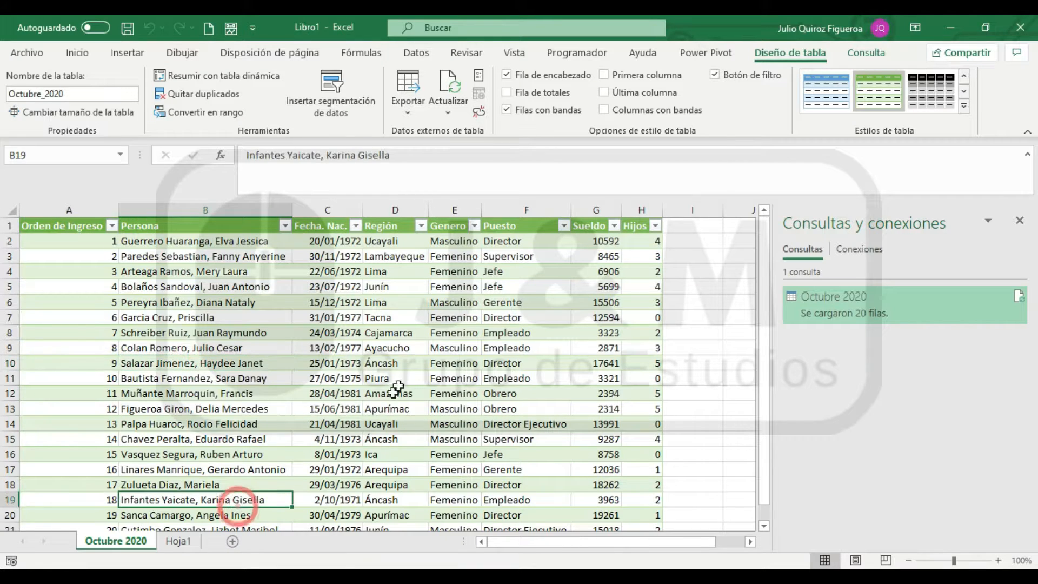
click(398, 381)
click(65, 225)
click(351, 454)
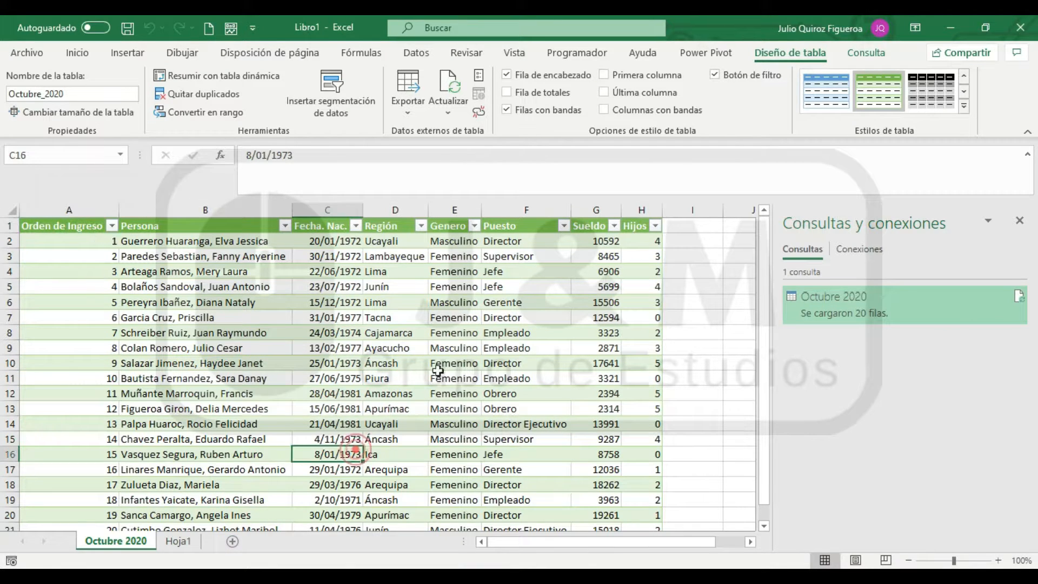
Change the Octubre 2020 query's load setting to connection only (Crear solo conexión), accepting the removal of its table
right_click(898, 298)
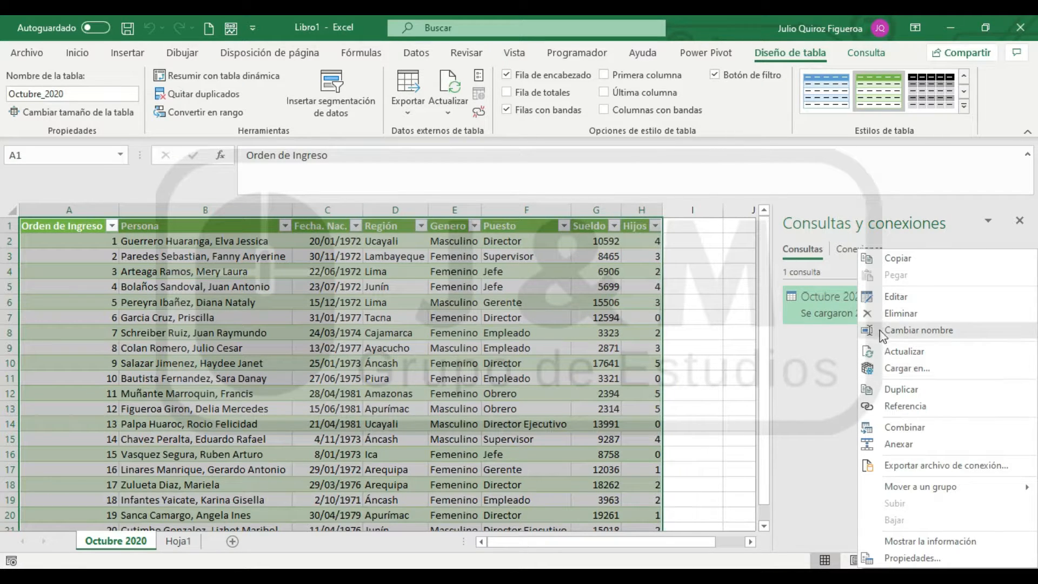
click(908, 367)
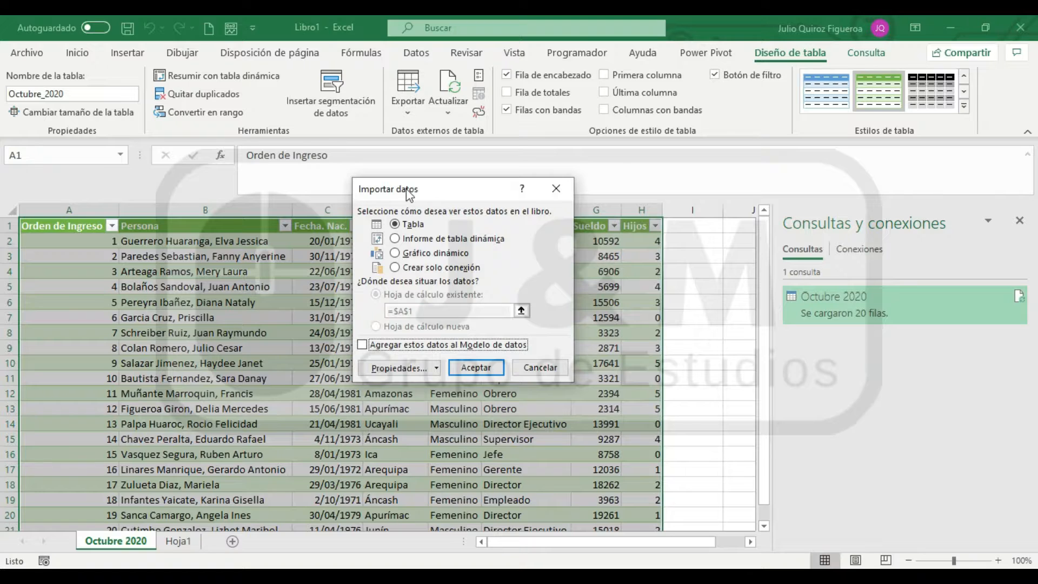
drag(406, 180, 371, 212)
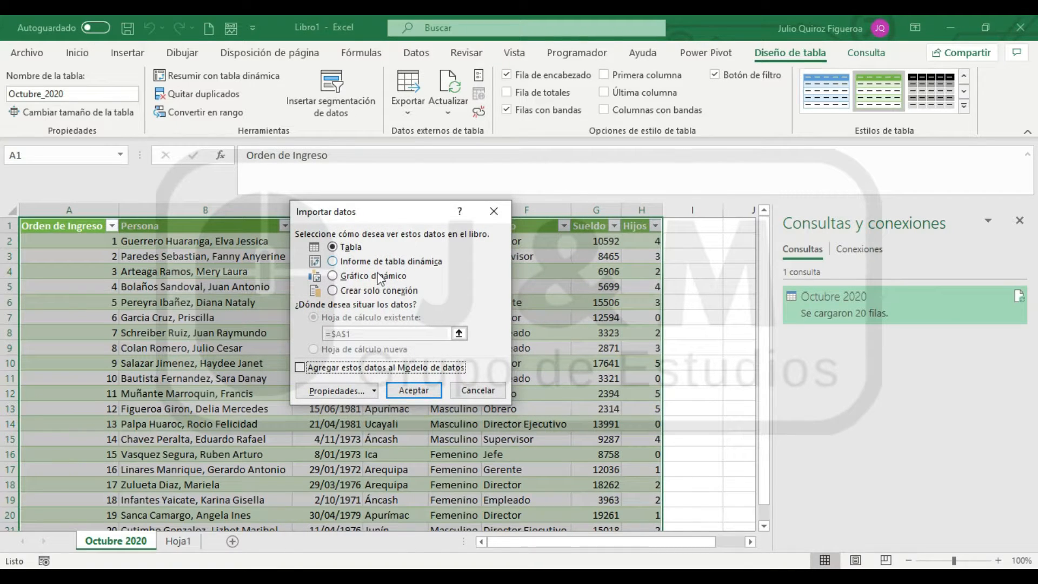
click(333, 290)
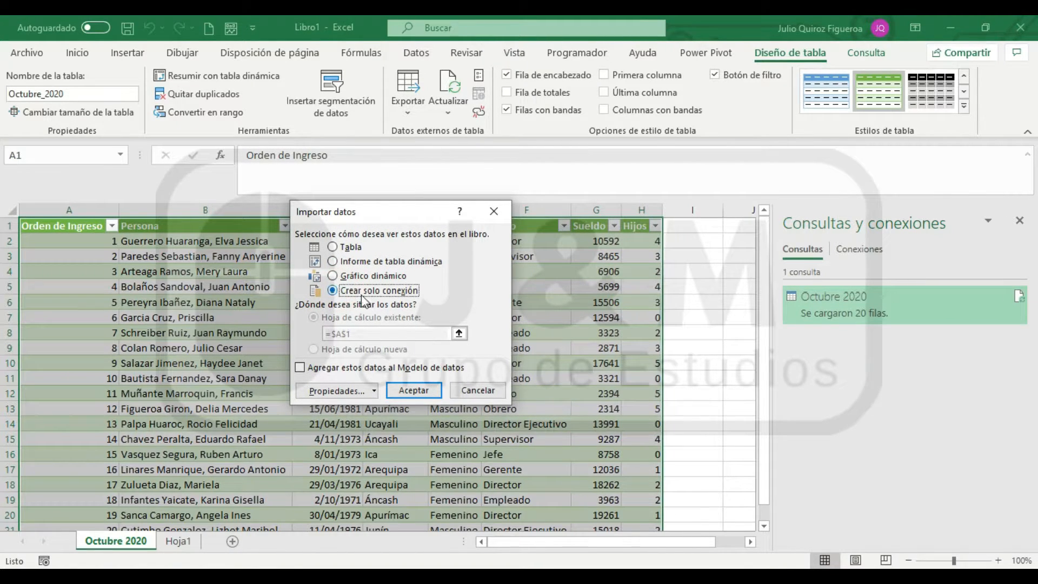
click(417, 391)
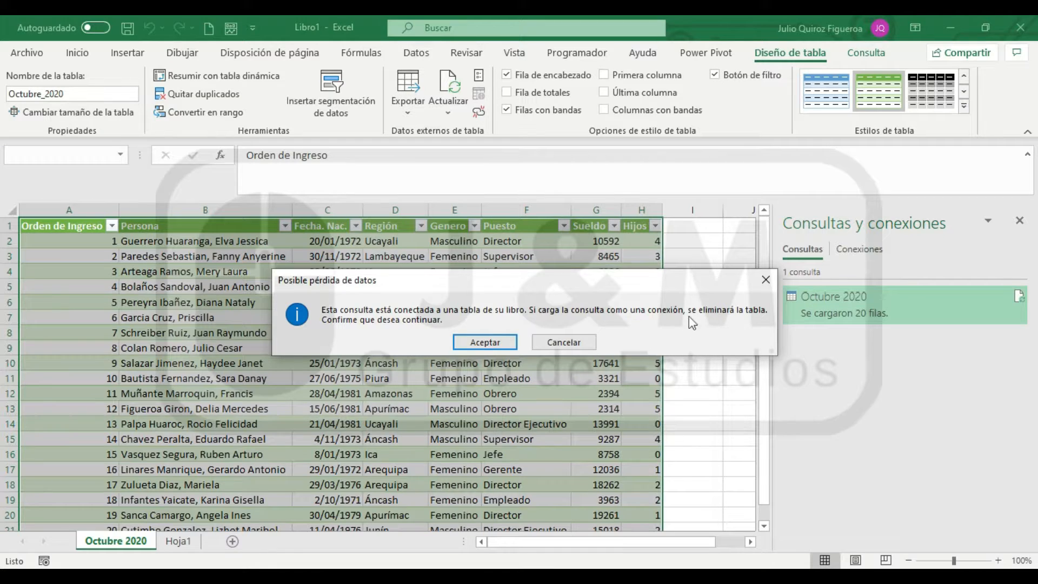
click(466, 340)
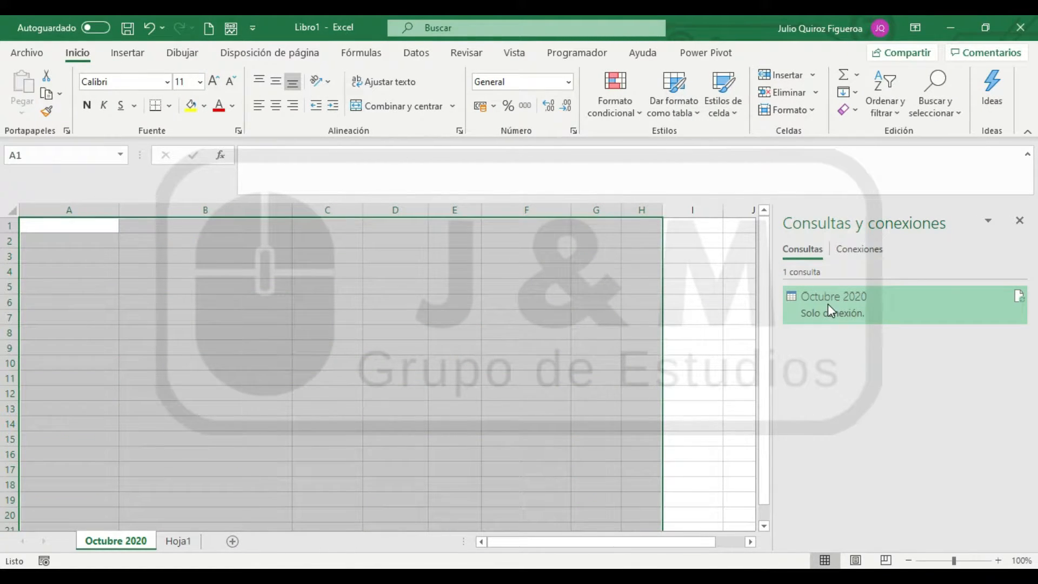
mouse_move(827, 304)
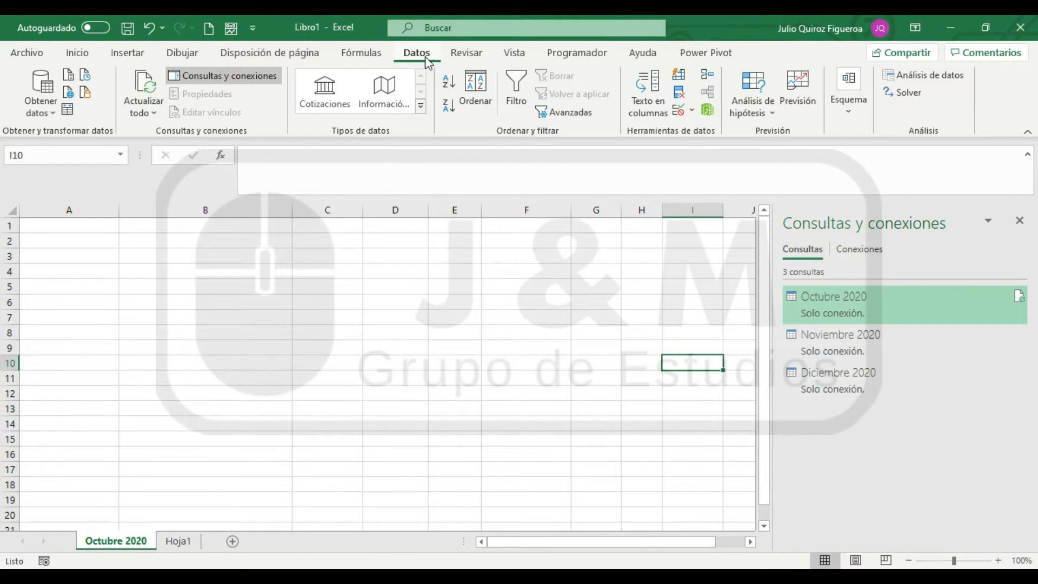
Start an append (Anexar) of the workbook's queries and move its dialog clear of the query list
click(42, 114)
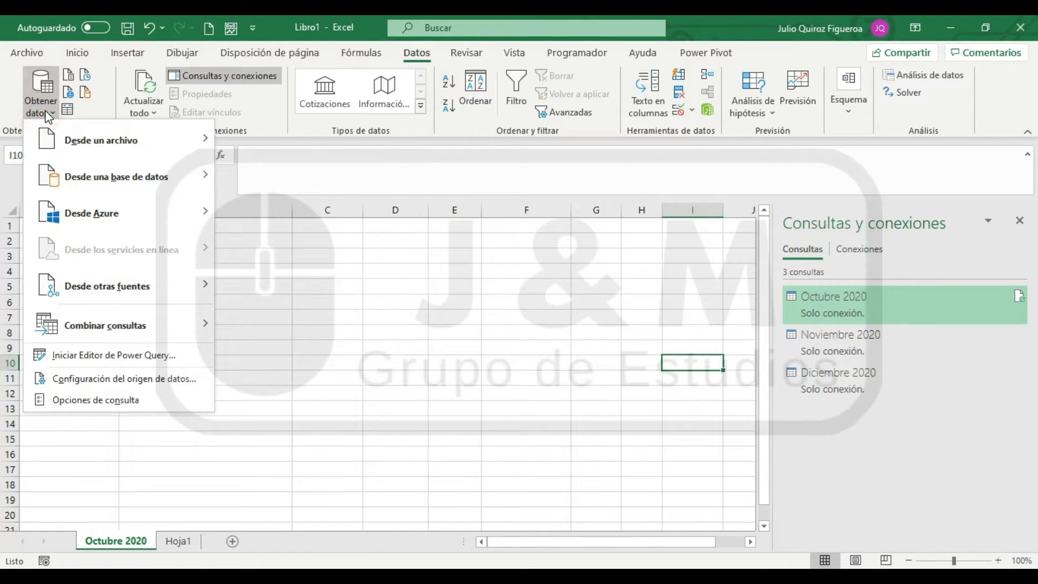
mouse_move(69, 323)
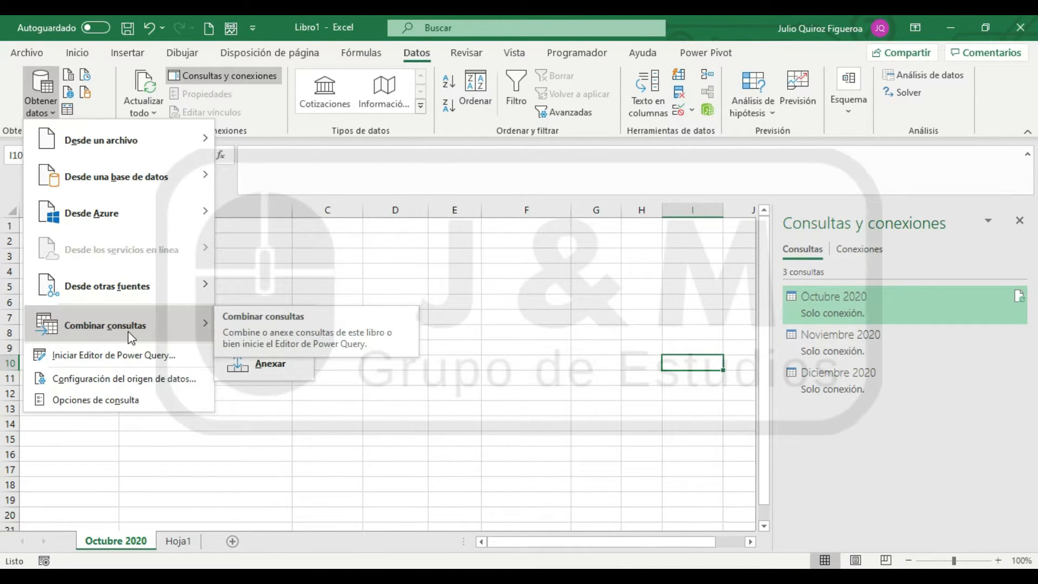
click(289, 361)
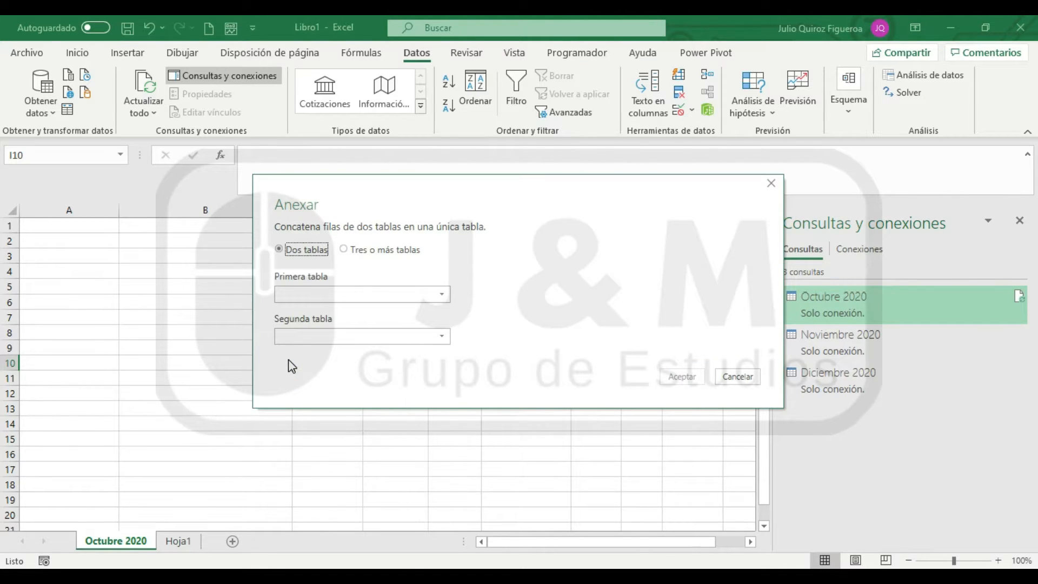
click(605, 236)
drag(637, 196, 550, 205)
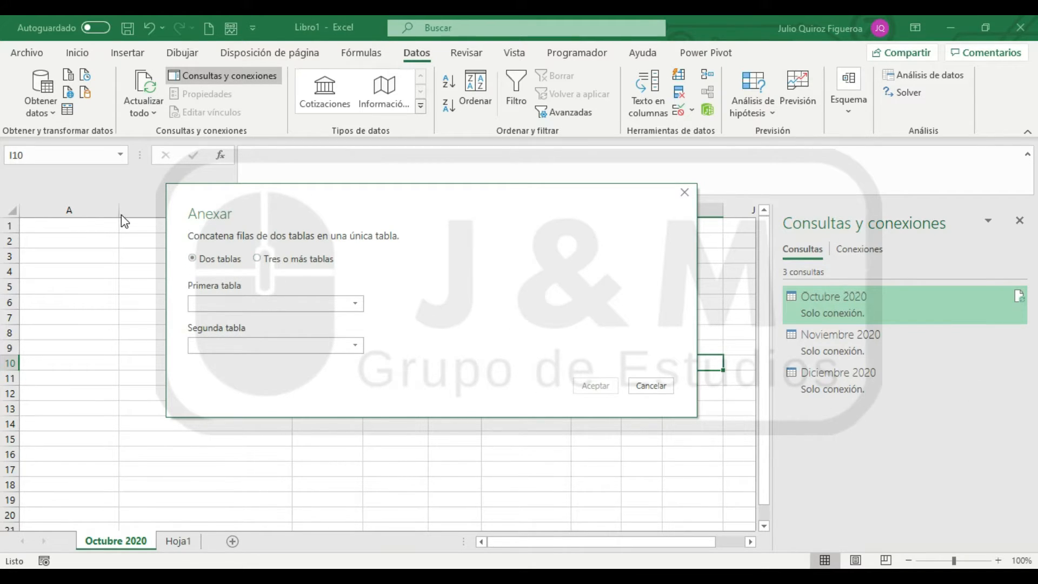
Compare the append options for two tables and for three or more tables, checking which queries the first and second table offer
click(260, 266)
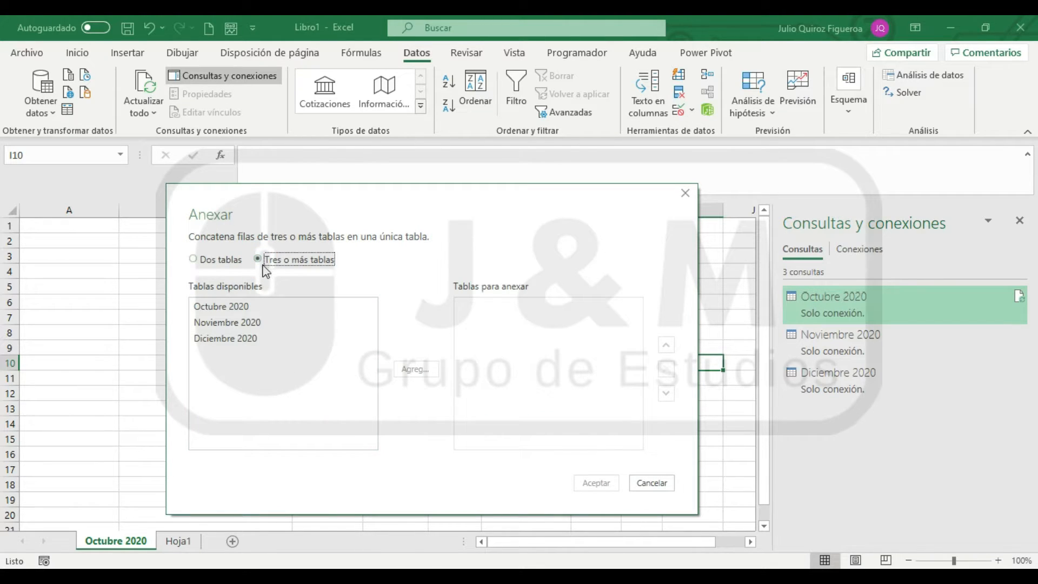
click(196, 261)
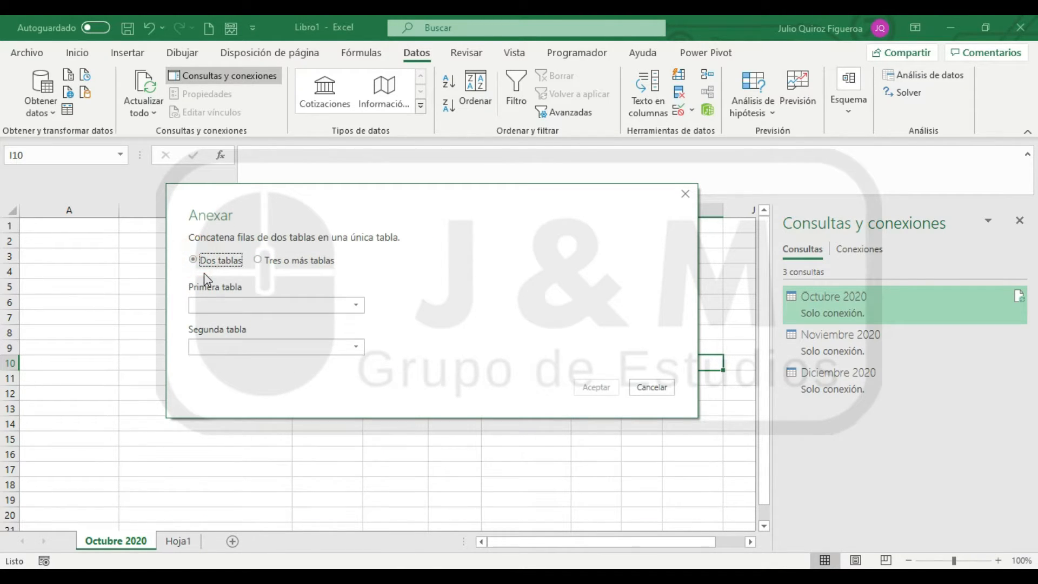
click(356, 312)
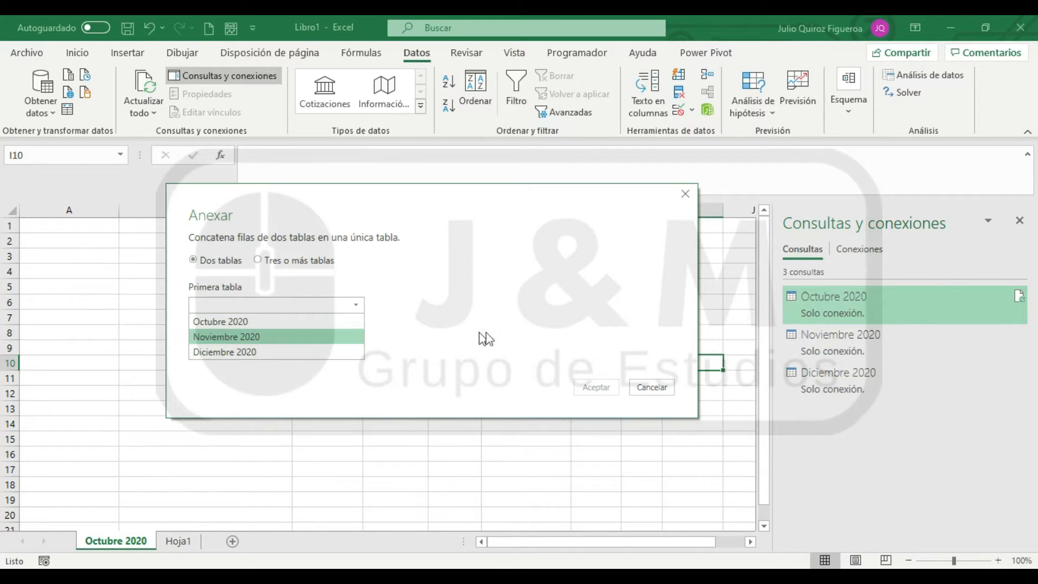
click(535, 320)
click(356, 347)
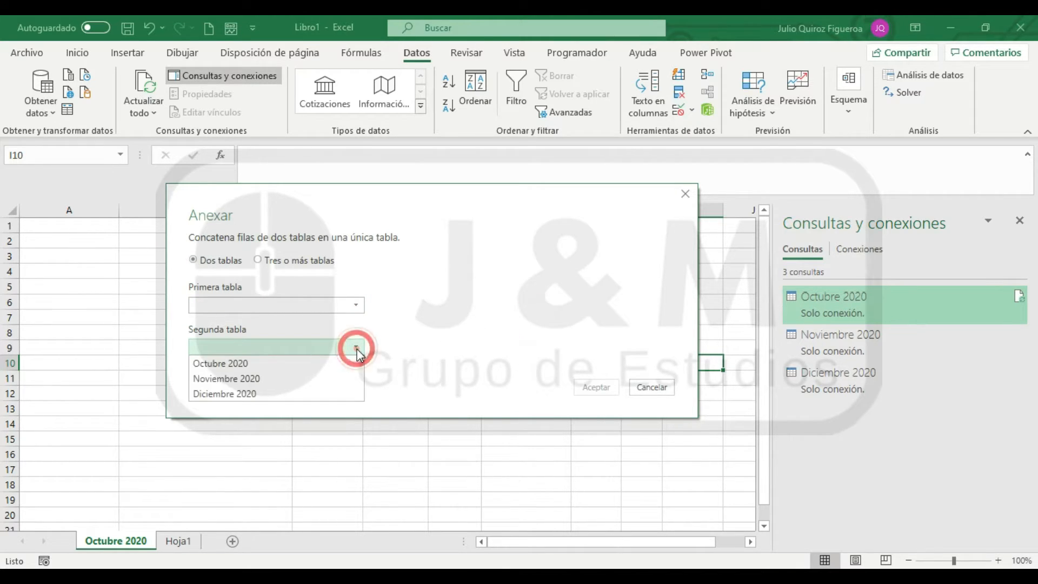
click(257, 262)
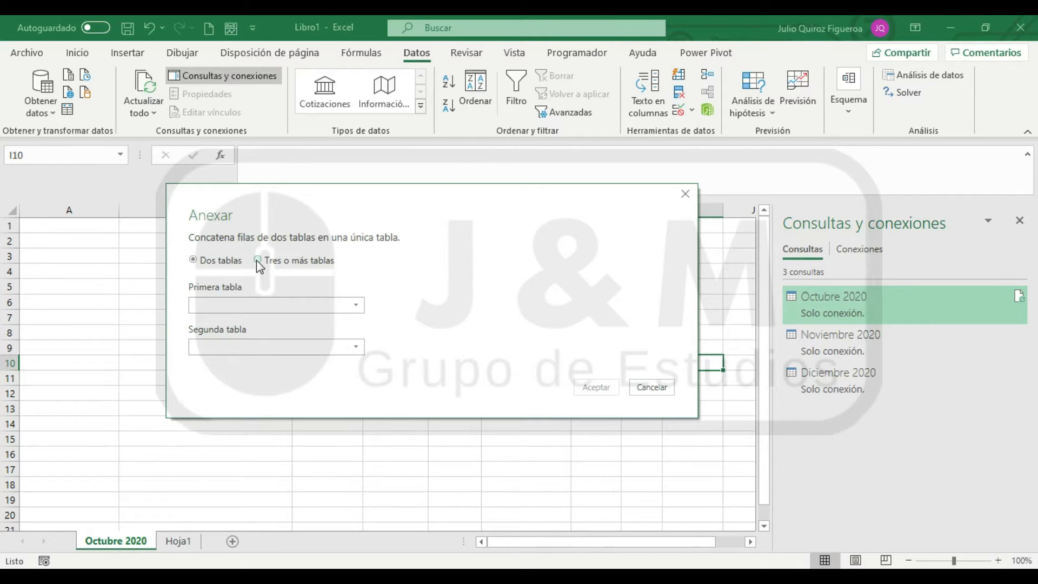
Set the append to three or more tables and add Octubre 2020, Noviembre 2020 and Diciembre 2020 in that order
click(257, 260)
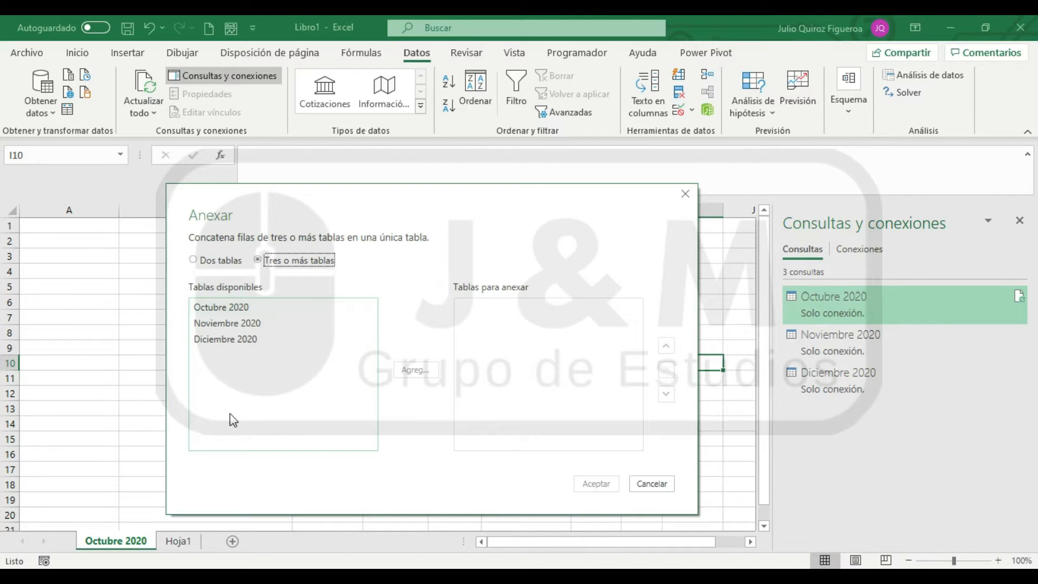
click(223, 308)
click(416, 370)
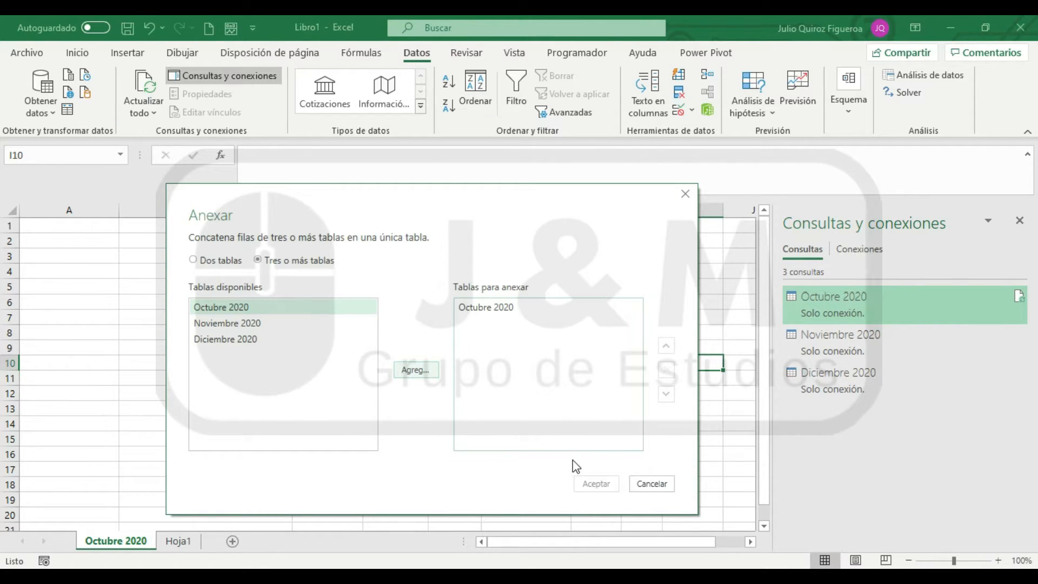
click(234, 325)
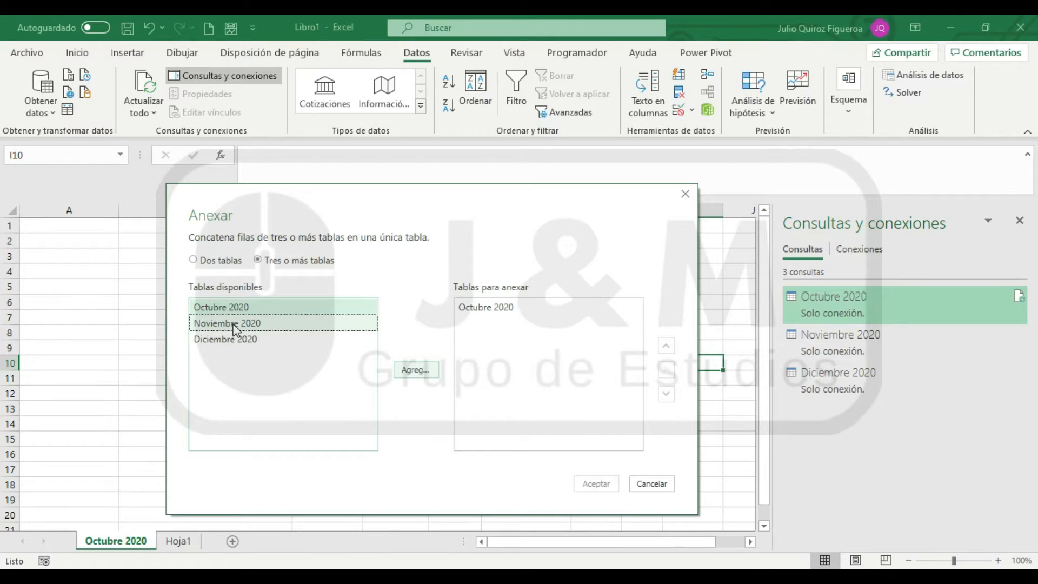
click(413, 369)
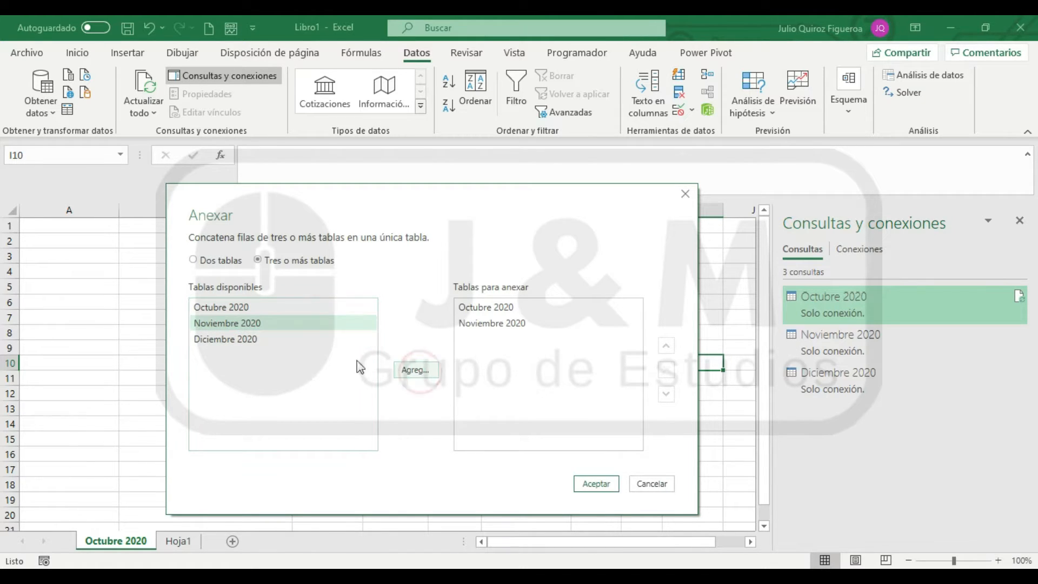
click(216, 339)
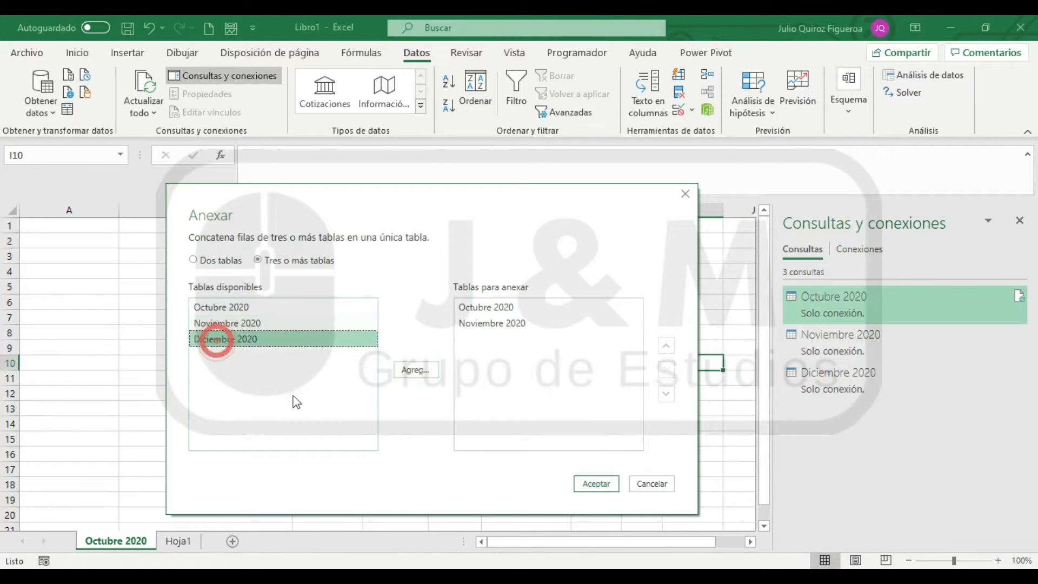
click(416, 371)
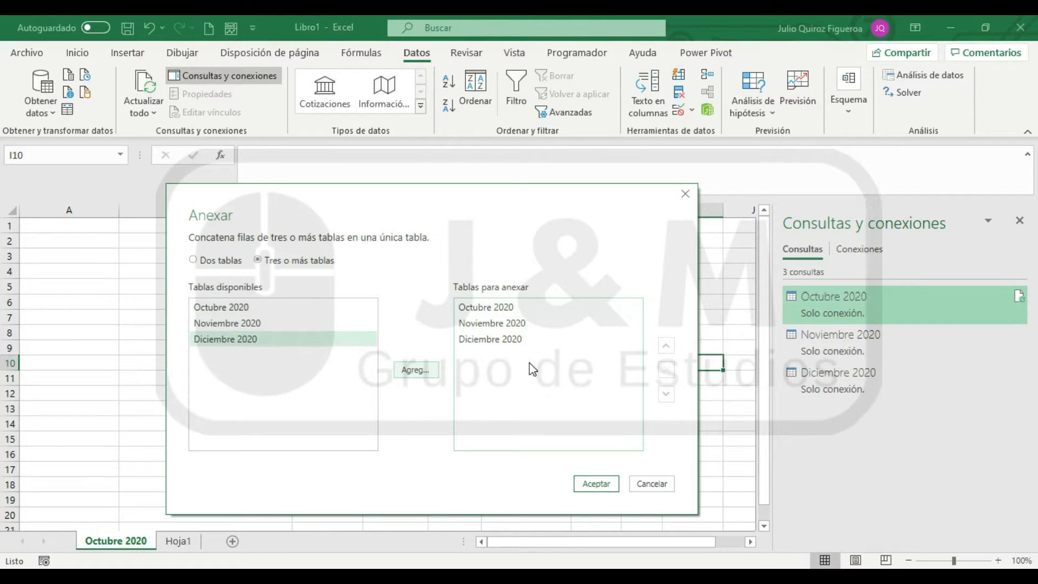
Try reordering the tables to append by moving Diciembre 2020 above Noviembre 2020, and return it to the end
click(456, 339)
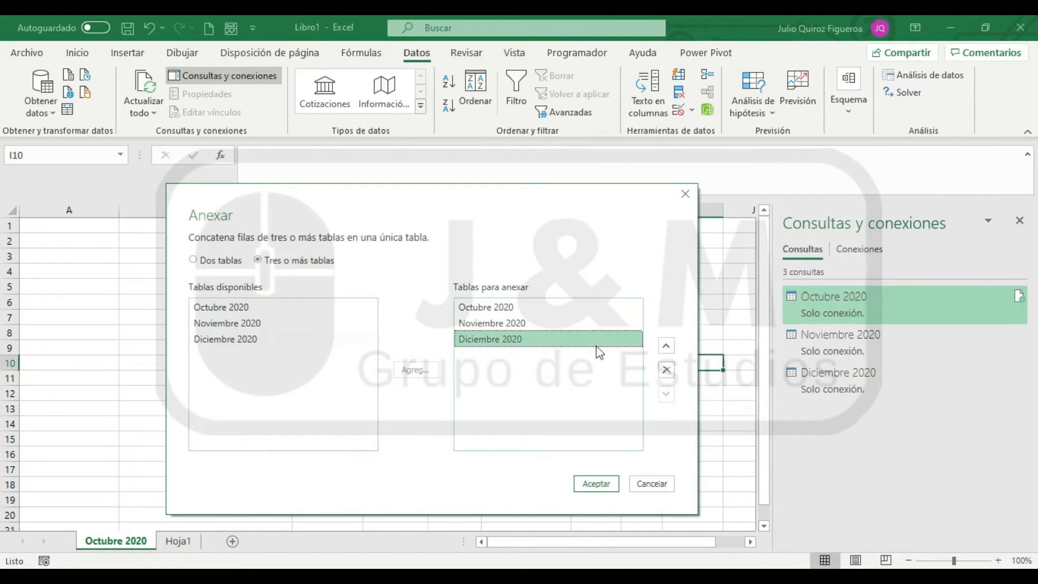
click(666, 346)
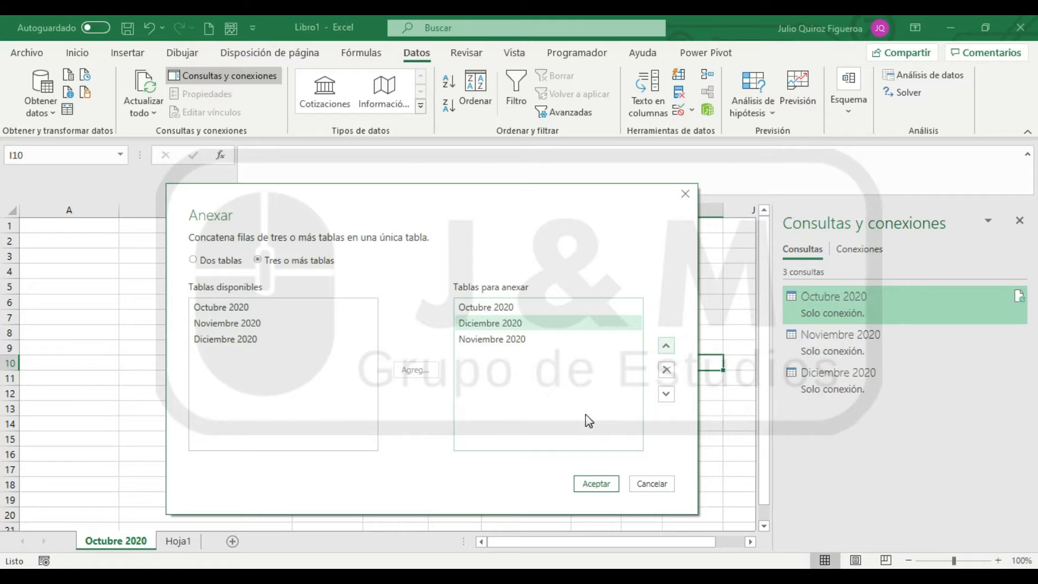
click(514, 339)
click(492, 323)
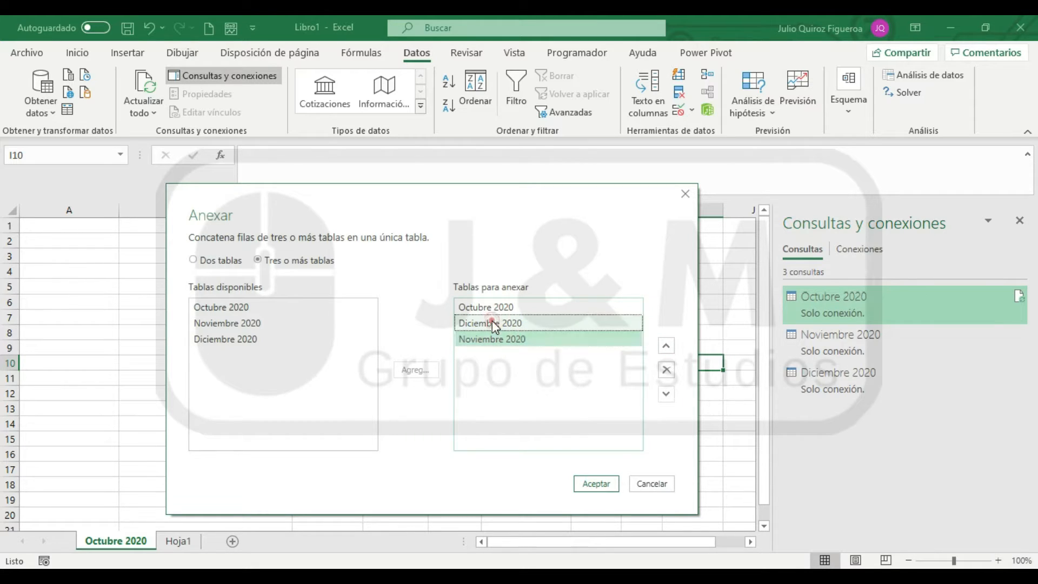
click(666, 395)
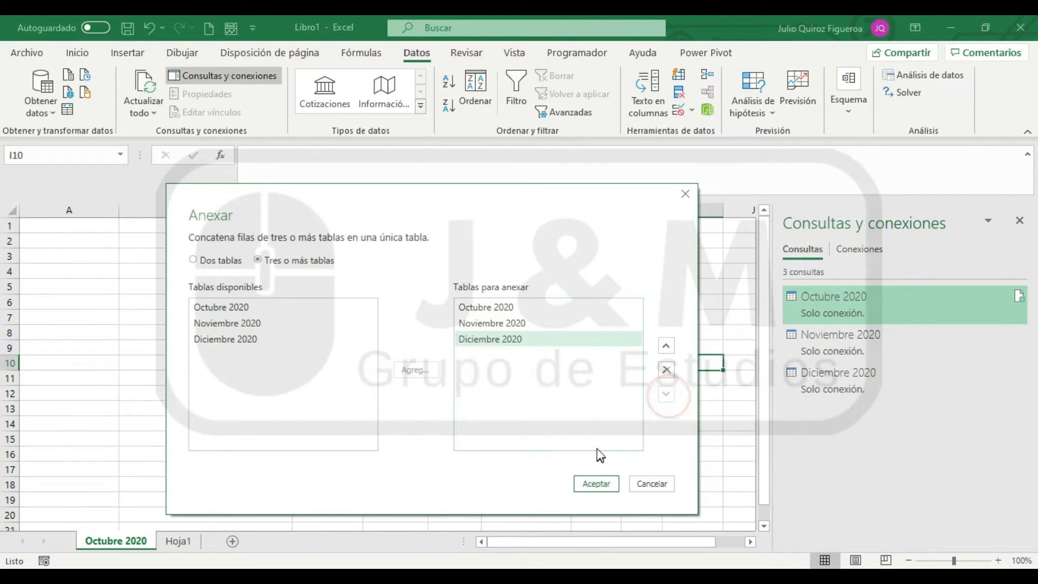
Try removing Diciembre 2020 from the tables to append, and add it back at the end of the list
click(668, 372)
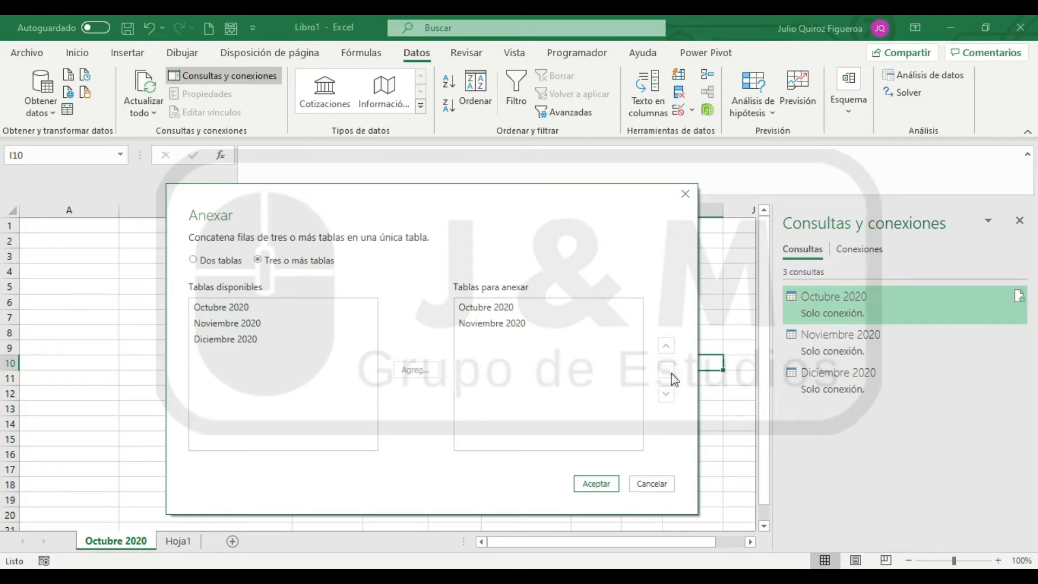
click(204, 339)
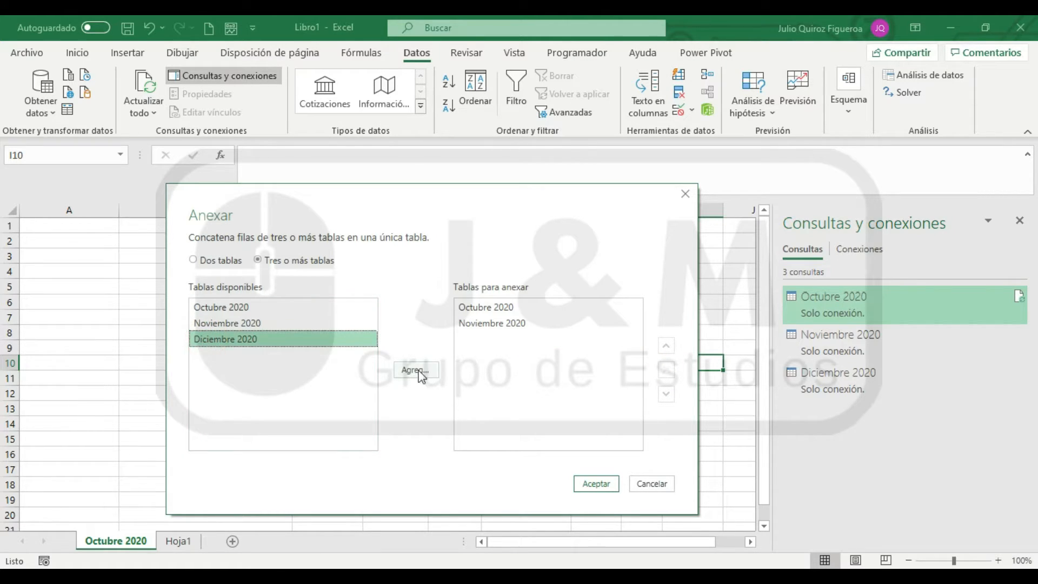
click(417, 371)
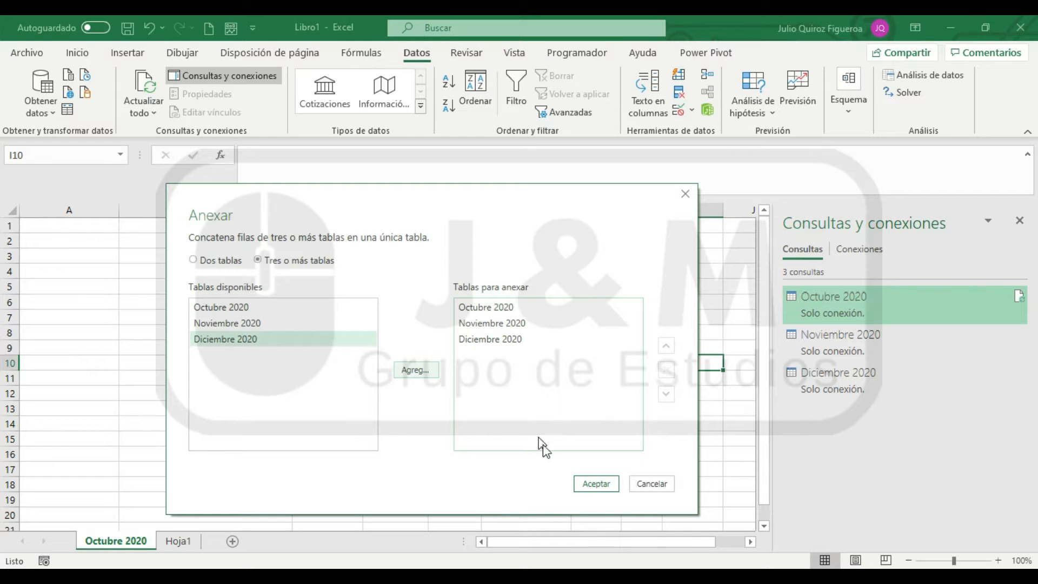
Confirm the append of the three monthly tables and load the combined query to a worksheet as a table
click(592, 485)
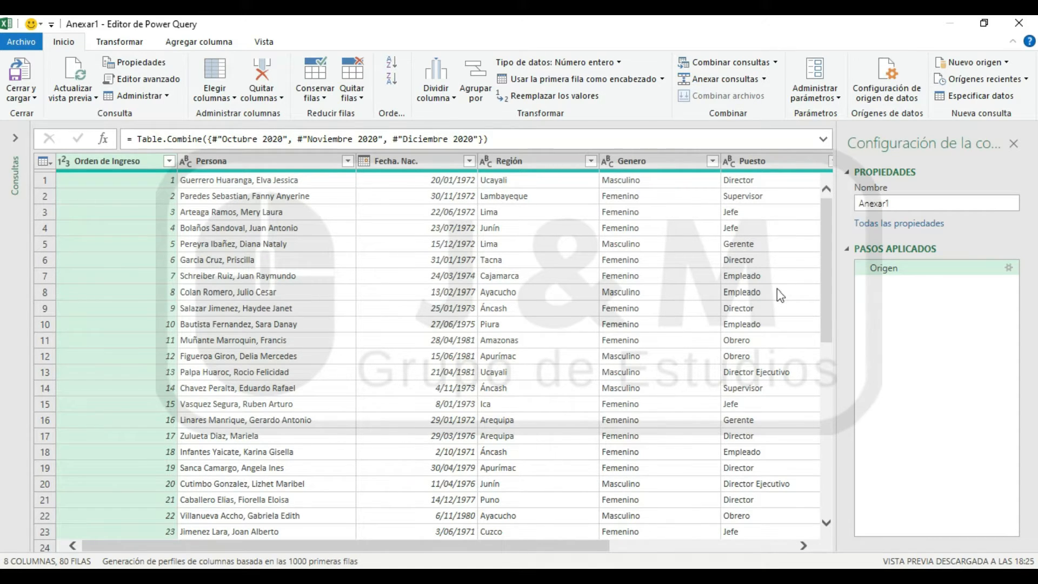
drag(825, 213, 778, 47)
click(16, 138)
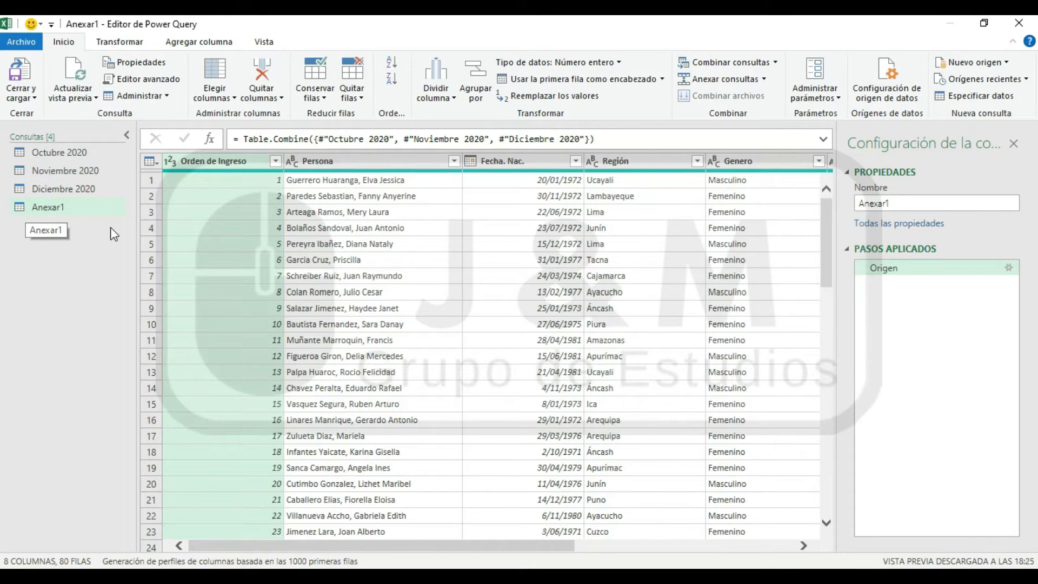
scroll(703, 320, down, 19)
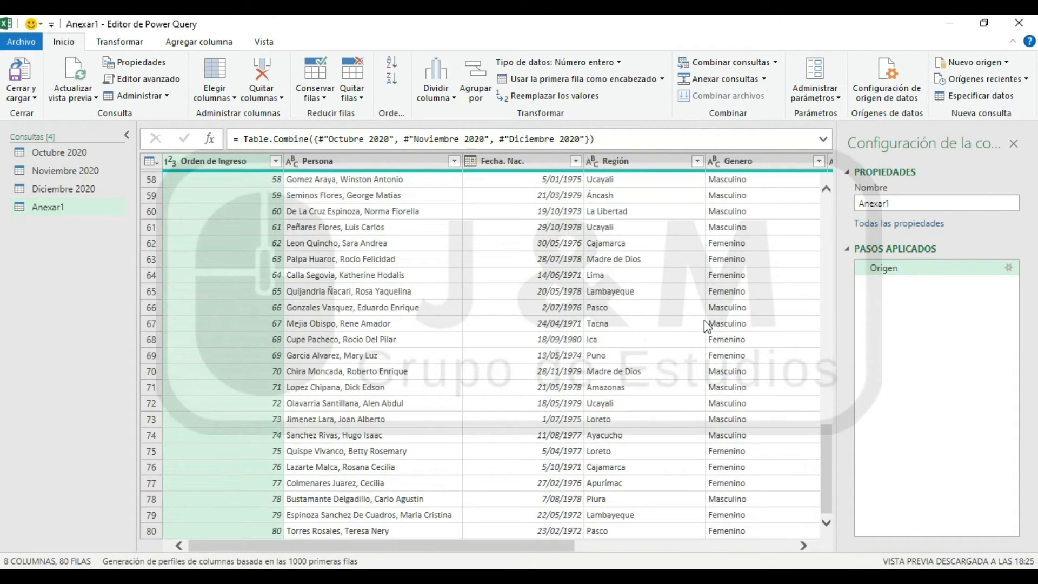
scroll(704, 320, up, 19)
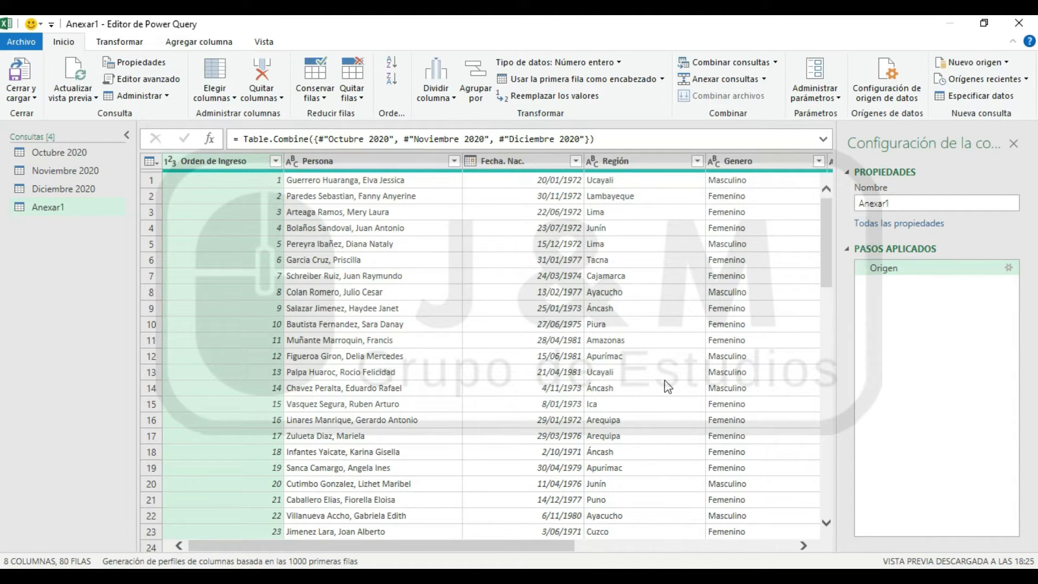
click(35, 97)
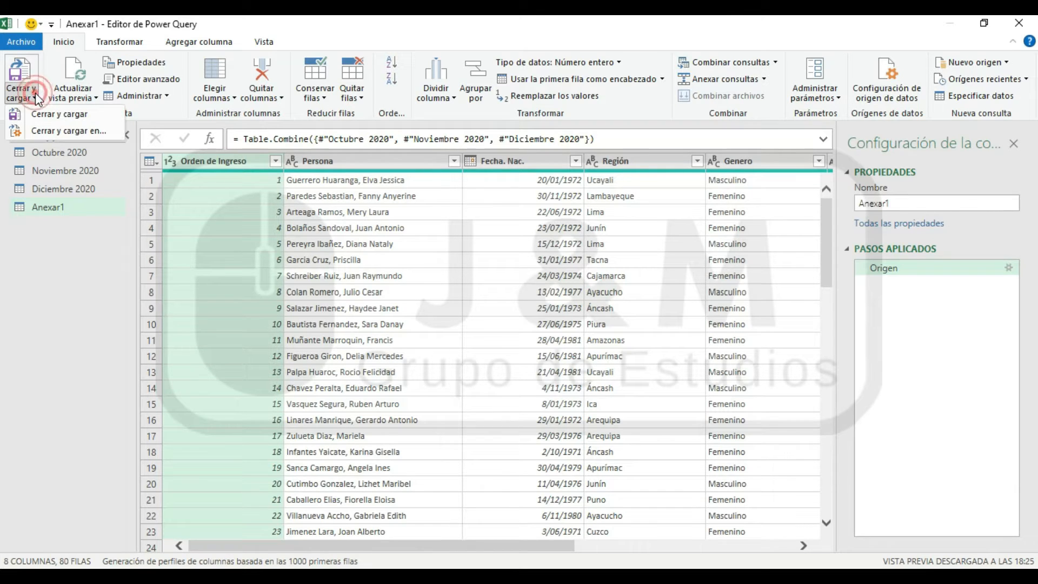
click(59, 114)
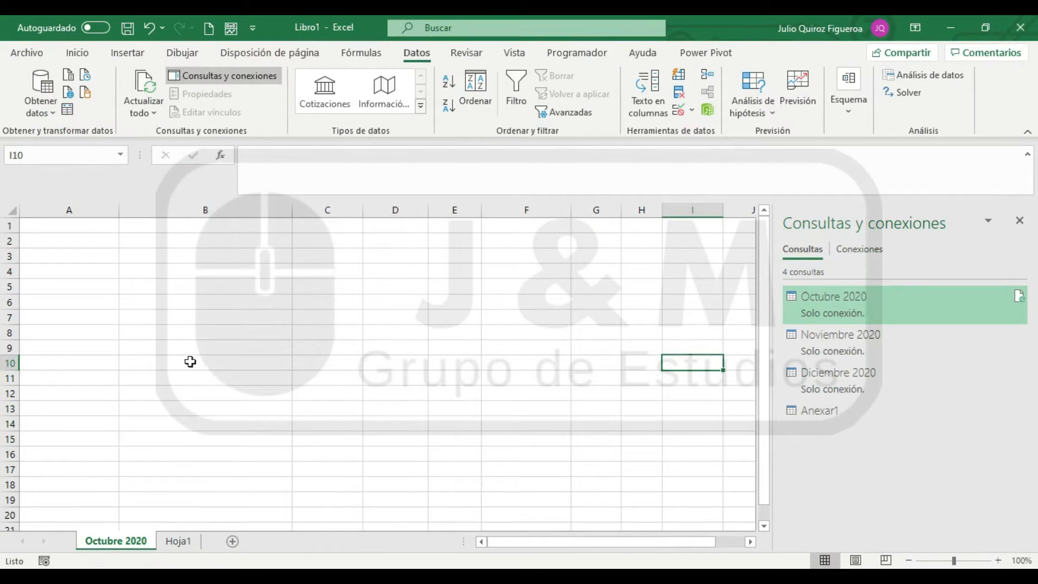
scroll(355, 290, up, 20)
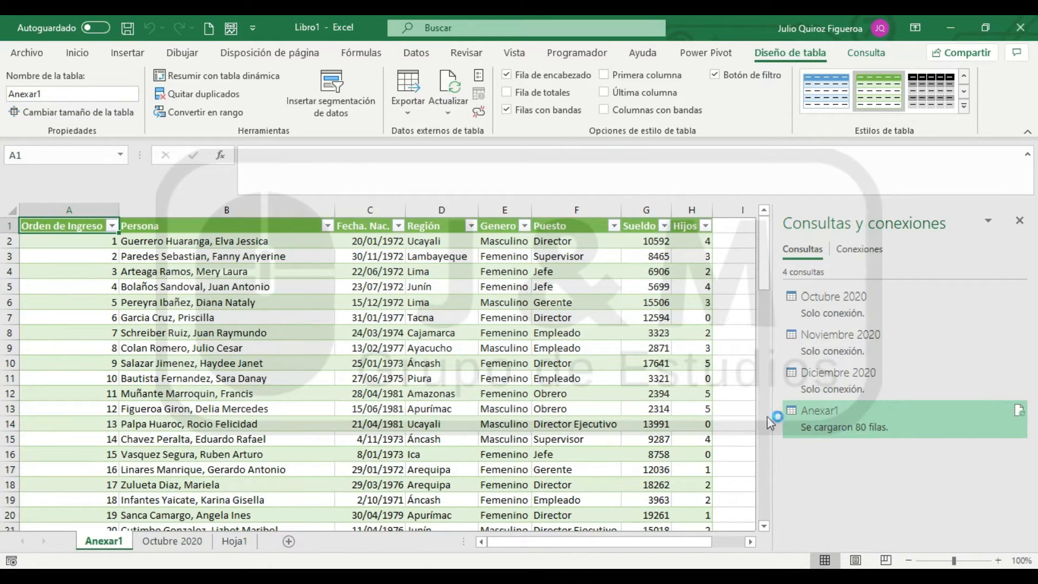
Look through the loaded Anexar1 table from its first to its last rows and check its refresh options
scroll(244, 278, down, 18)
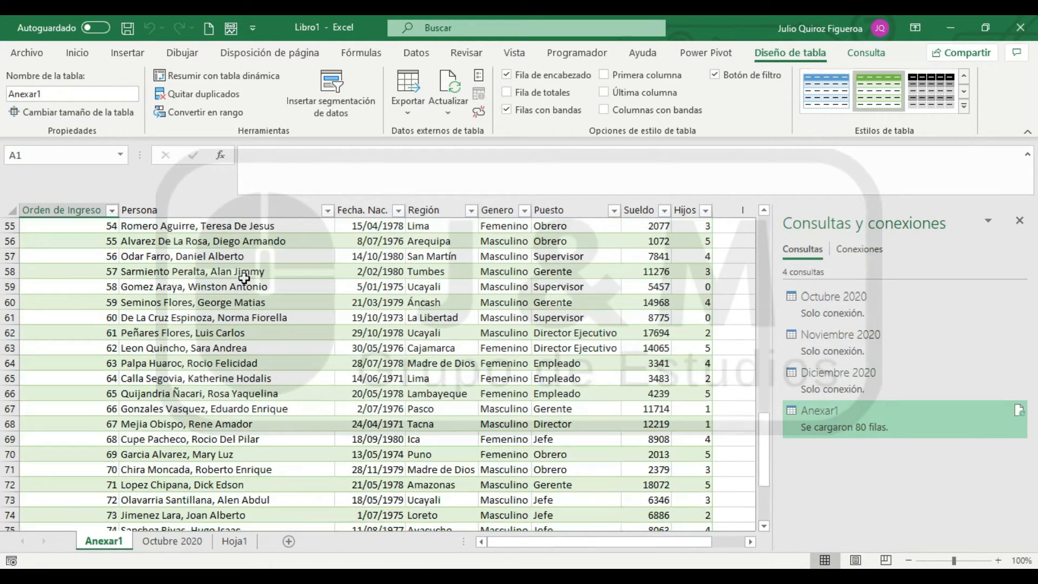
scroll(244, 278, down, 8)
scroll(244, 278, up, 20)
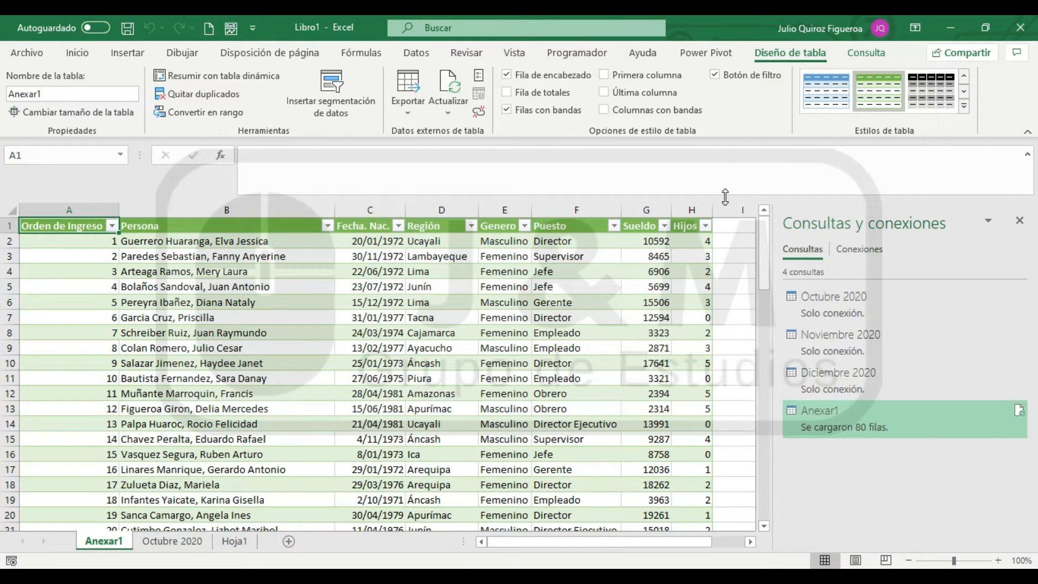
drag(700, 542, 226, 482)
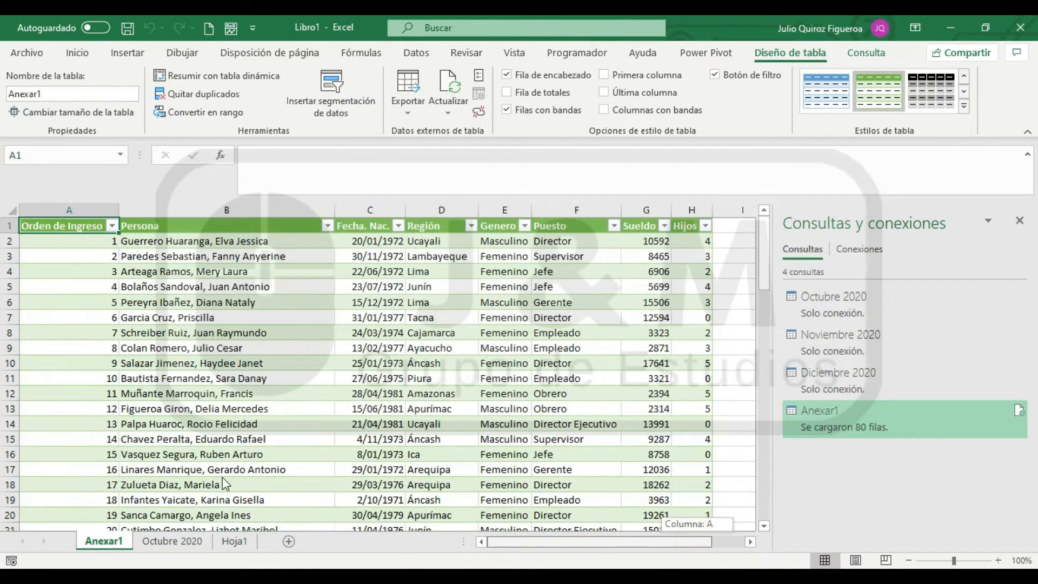
scroll(158, 298, down, 20)
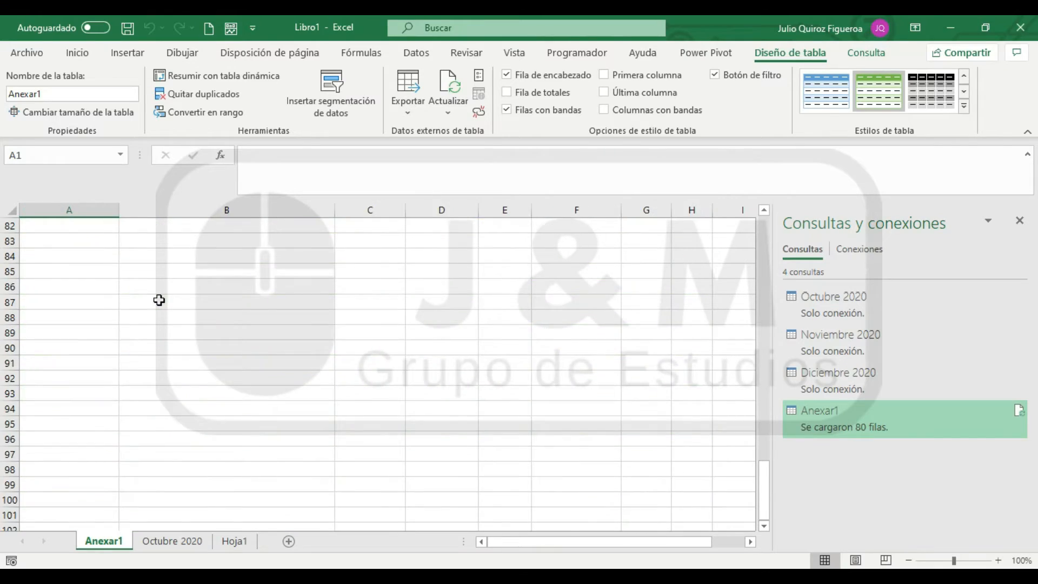
scroll(159, 300, up, 20)
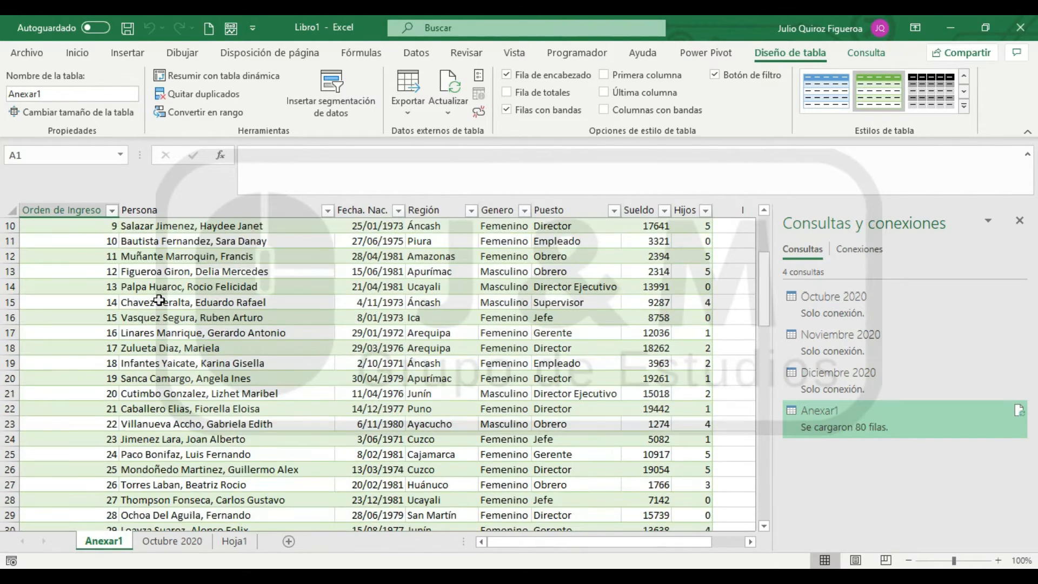
scroll(158, 299, up, 3)
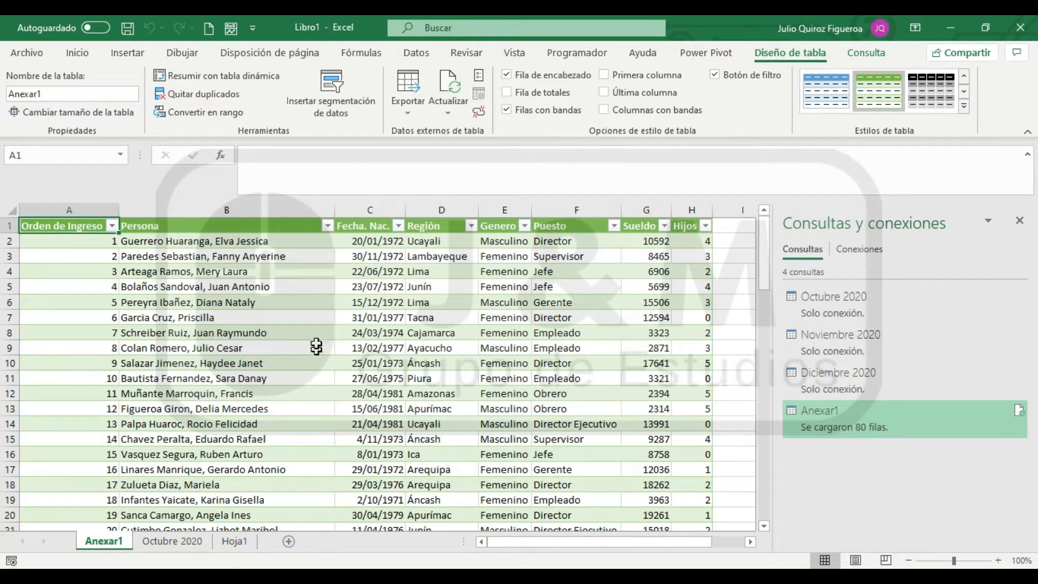
click(452, 115)
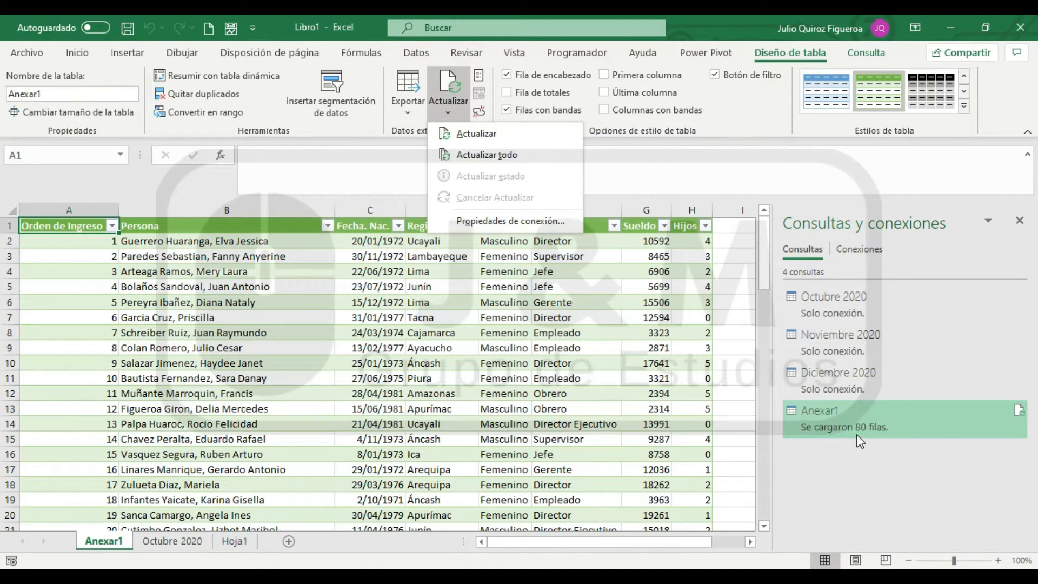
click(854, 476)
Preview the records of the Octubre 2020, Noviembre 2020 and Diciembre 2020 connection-only queries
mouse_move(842, 293)
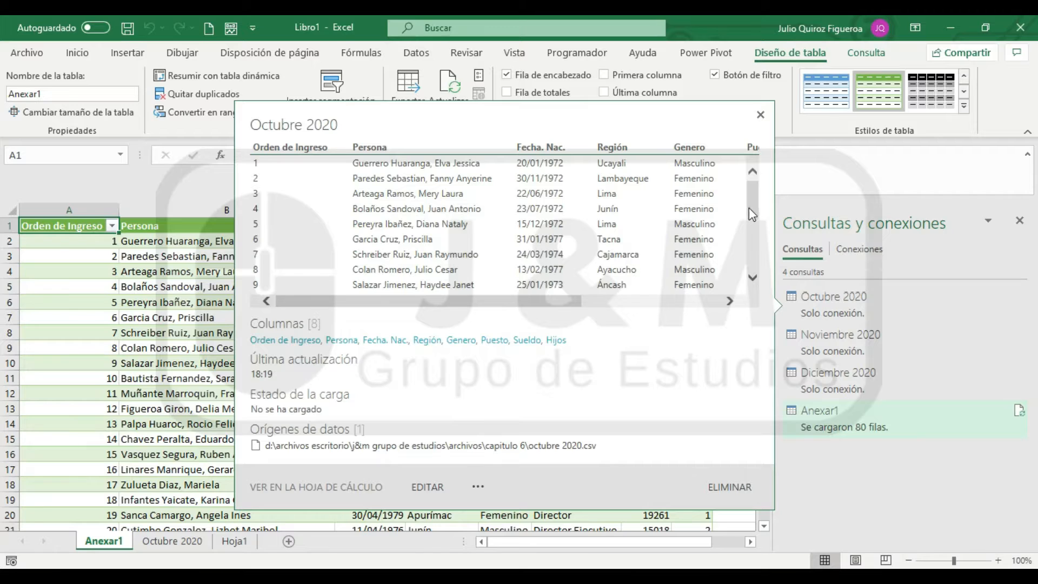
drag(751, 213, 749, 281)
mouse_move(836, 359)
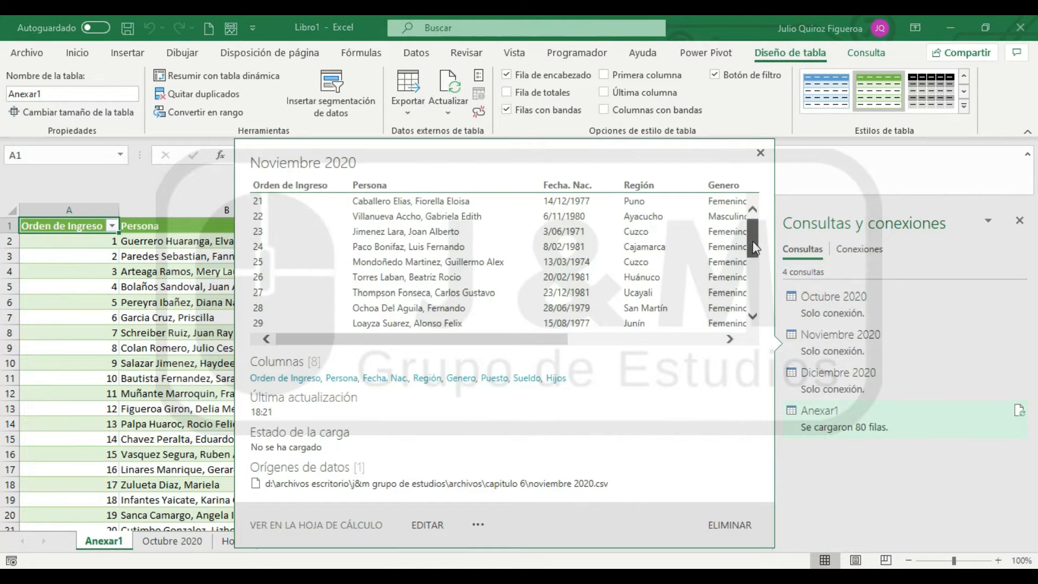
mouse_move(852, 387)
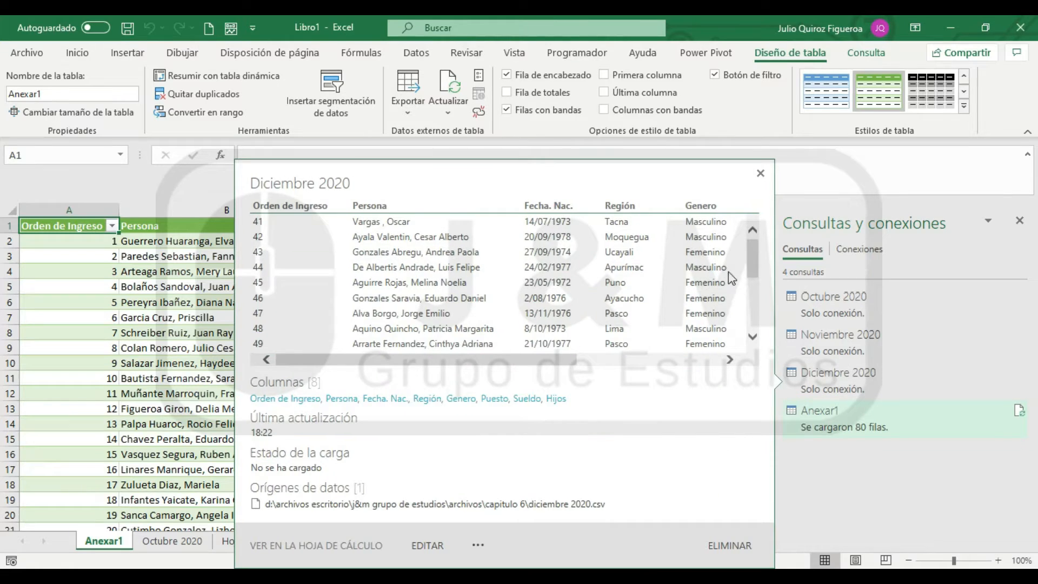
drag(755, 262, 752, 329)
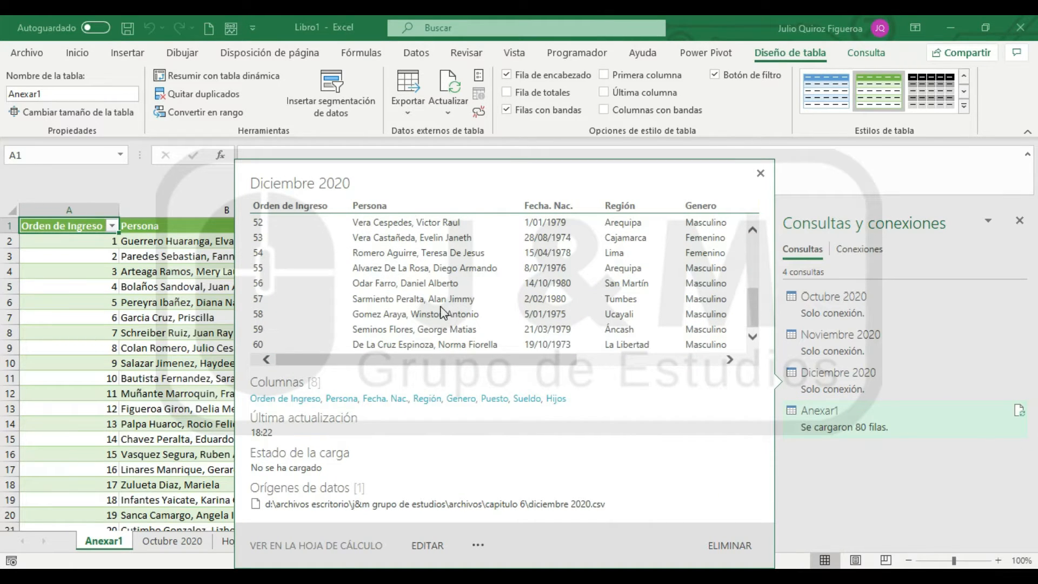
Refresh the Anexar1 table from its source queries and check its rows down the sheet
right_click(424, 317)
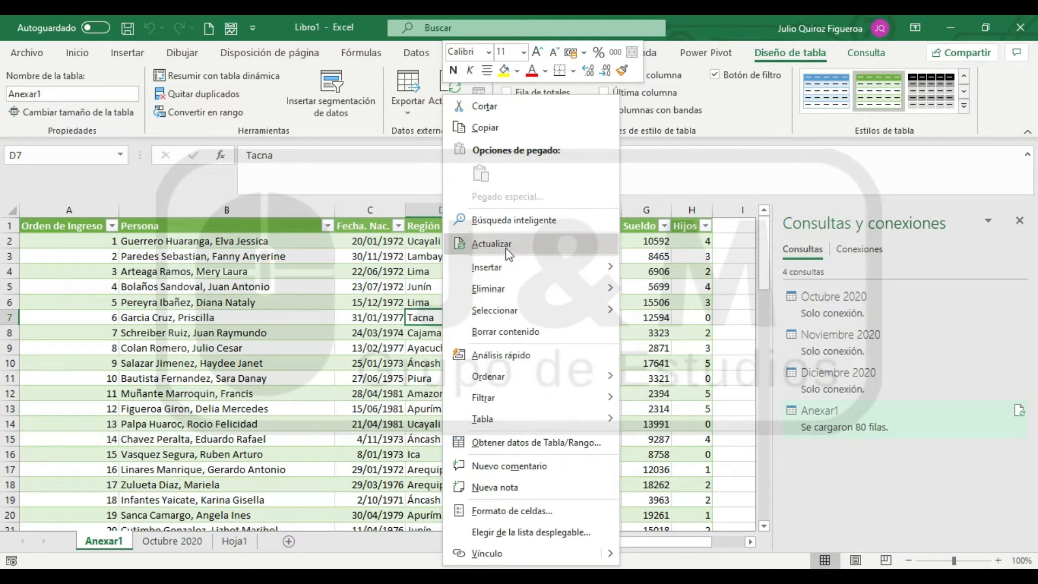
click(491, 244)
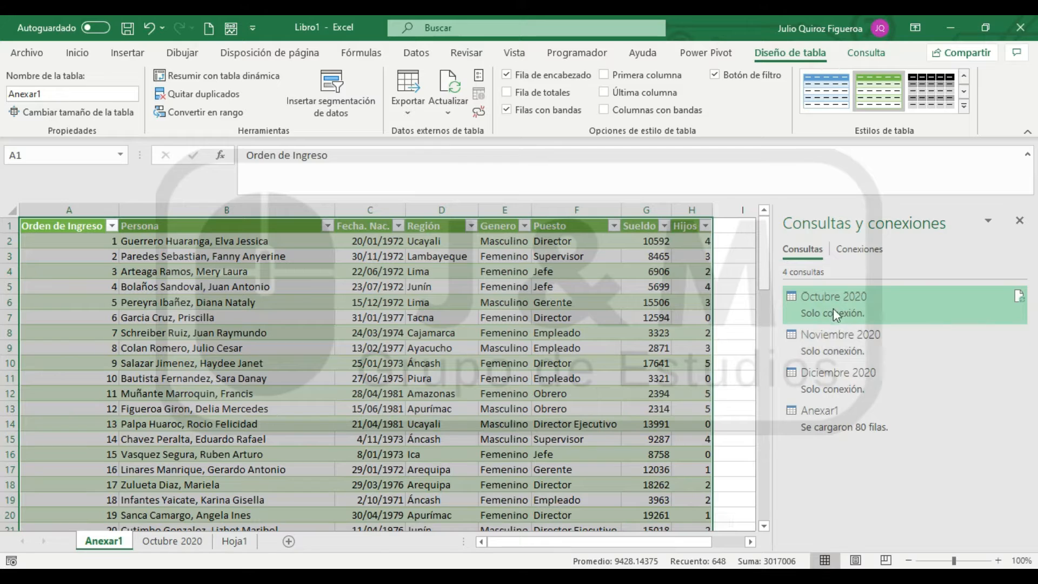
mouse_move(842, 369)
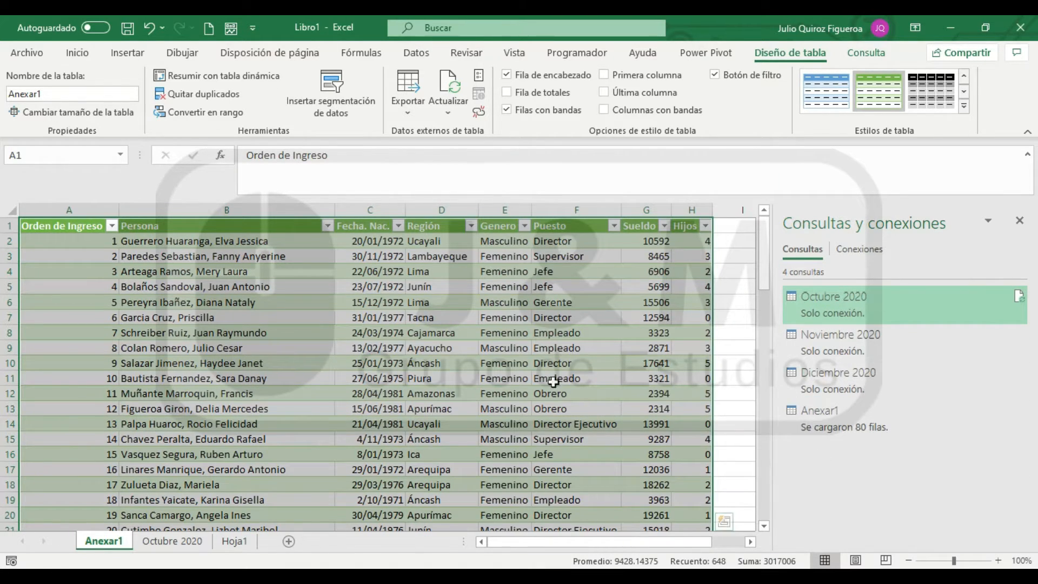
scroll(113, 276, down, 1)
click(114, 276)
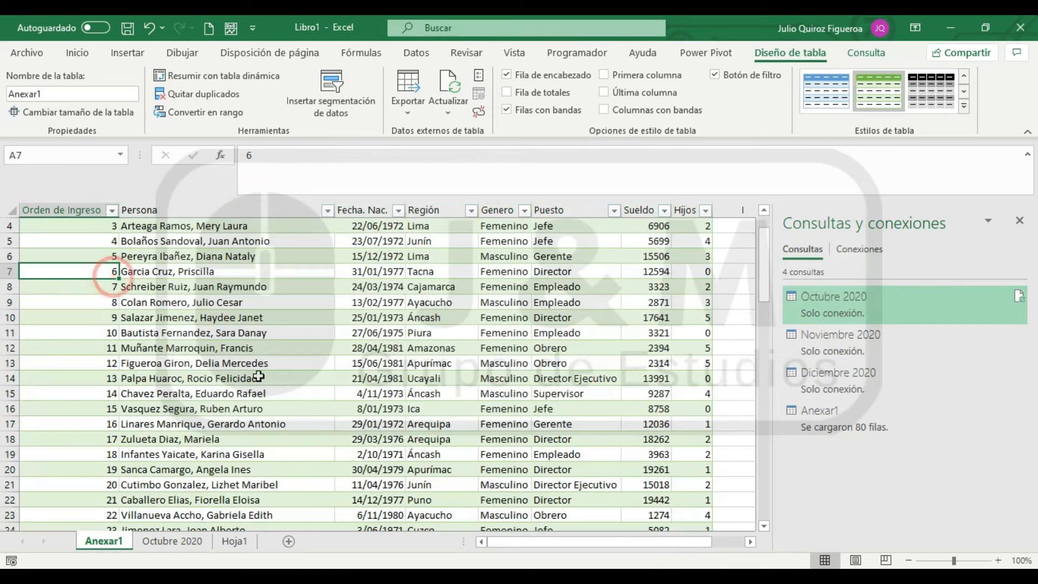
scroll(454, 336, down, 9)
scroll(454, 336, down, 7)
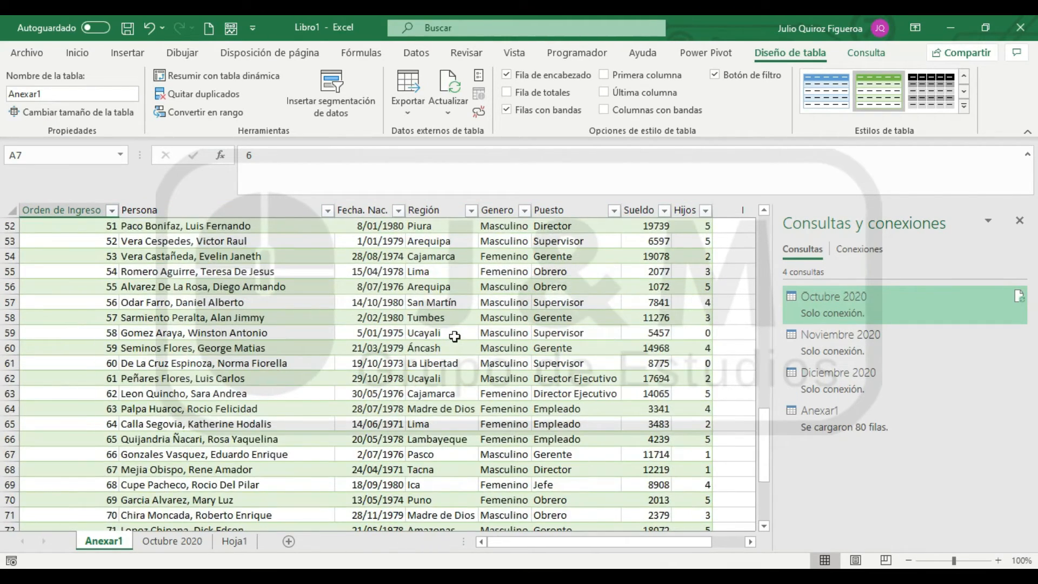
scroll(454, 336, up, 17)
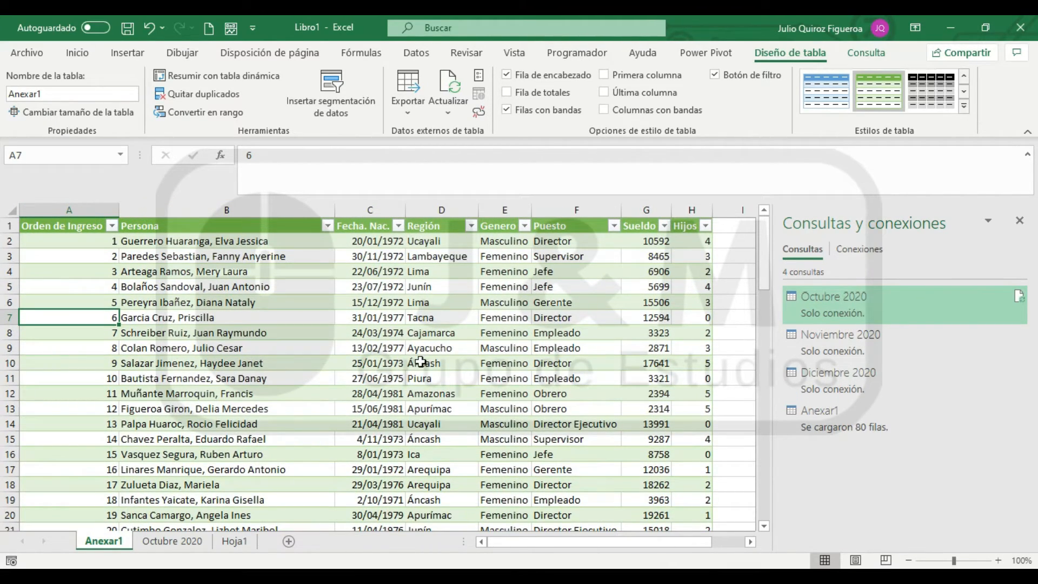
Duplicate the Octubre 2020 query from the workbook's list of queries
mouse_move(803, 421)
mouse_move(828, 306)
scroll(231, 293, down, 15)
scroll(231, 292, up, 15)
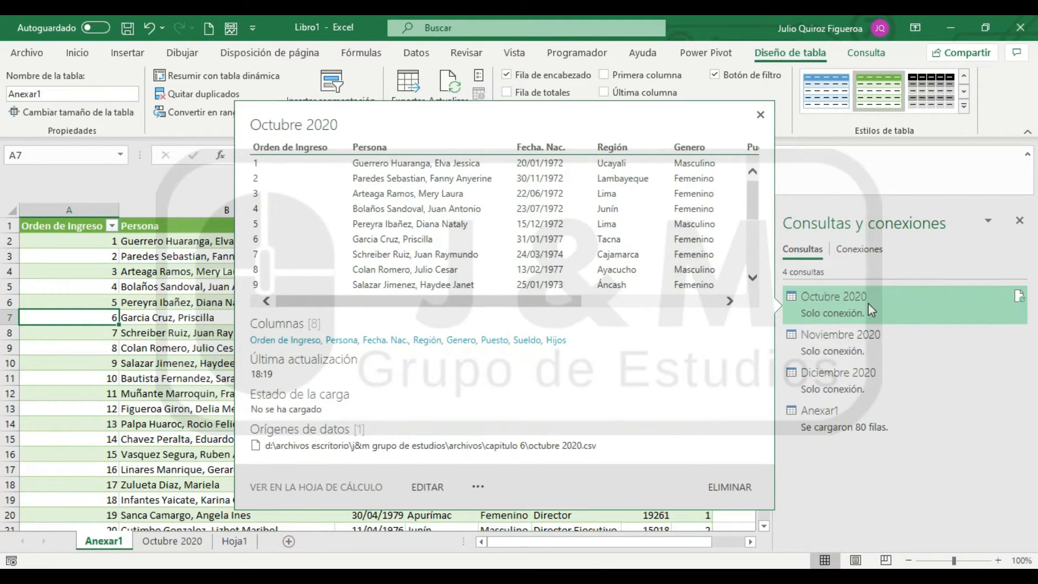
right_click(871, 310)
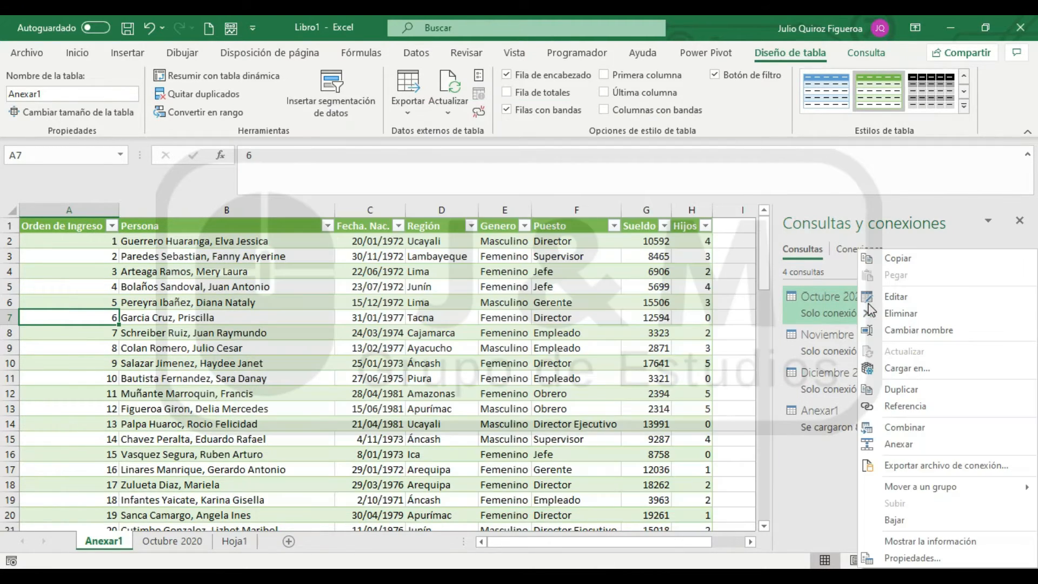
click(889, 391)
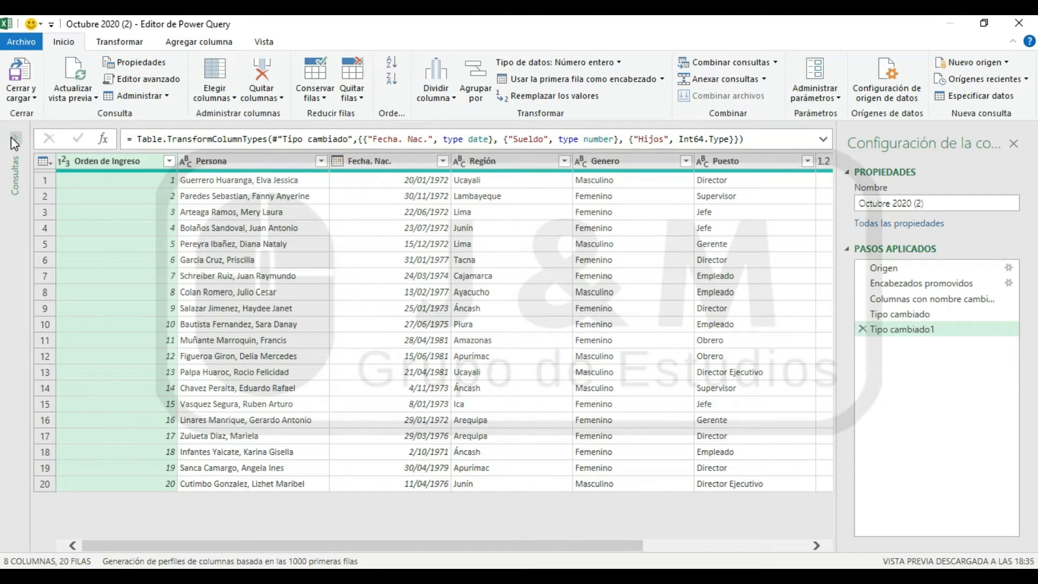
Show the list of queries and compare the original Octubre 2020 query with its duplicate, including their applied steps
click(13, 138)
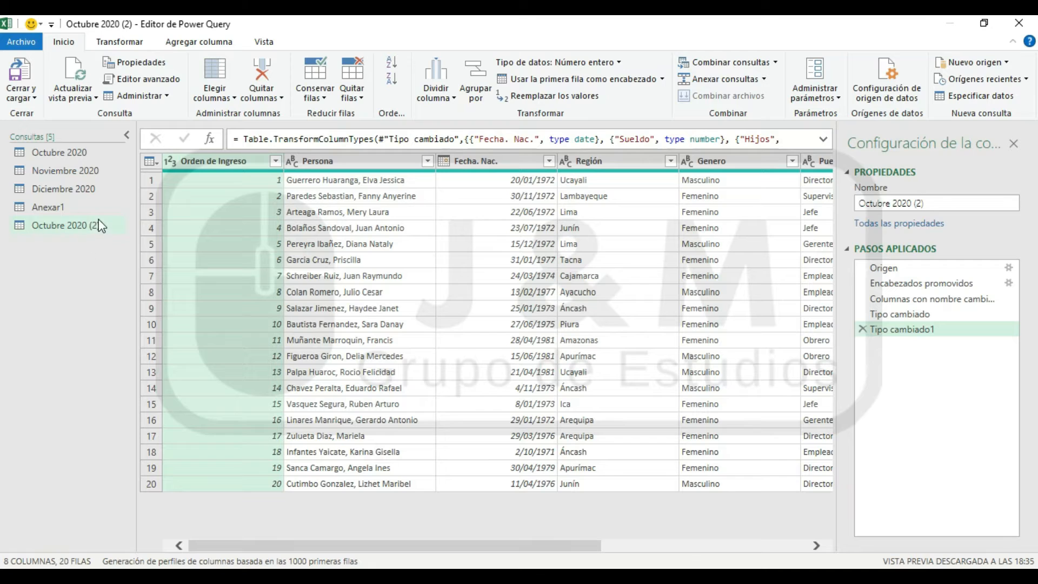
click(63, 154)
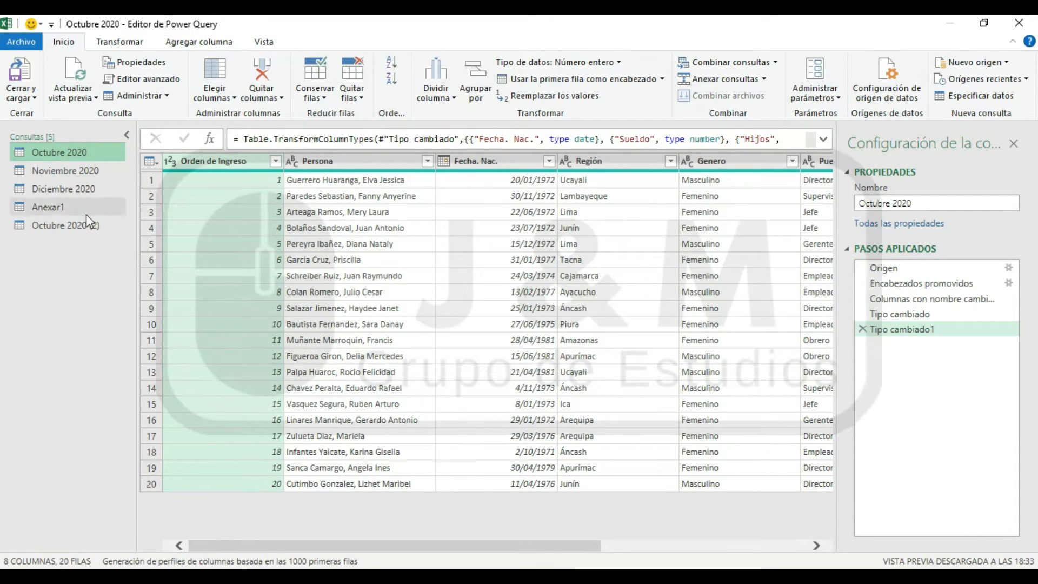
click(72, 226)
click(85, 153)
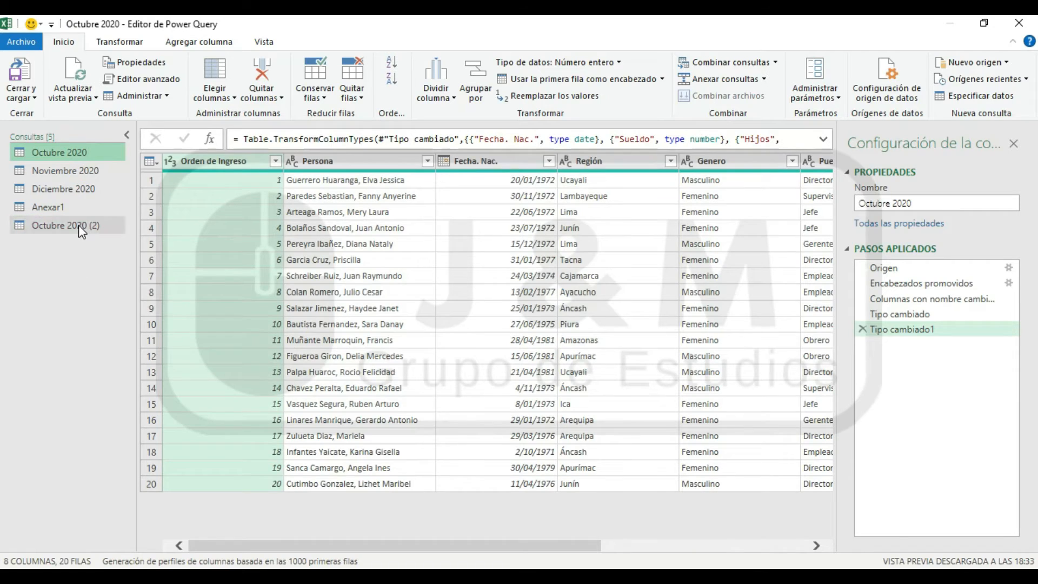
click(40, 229)
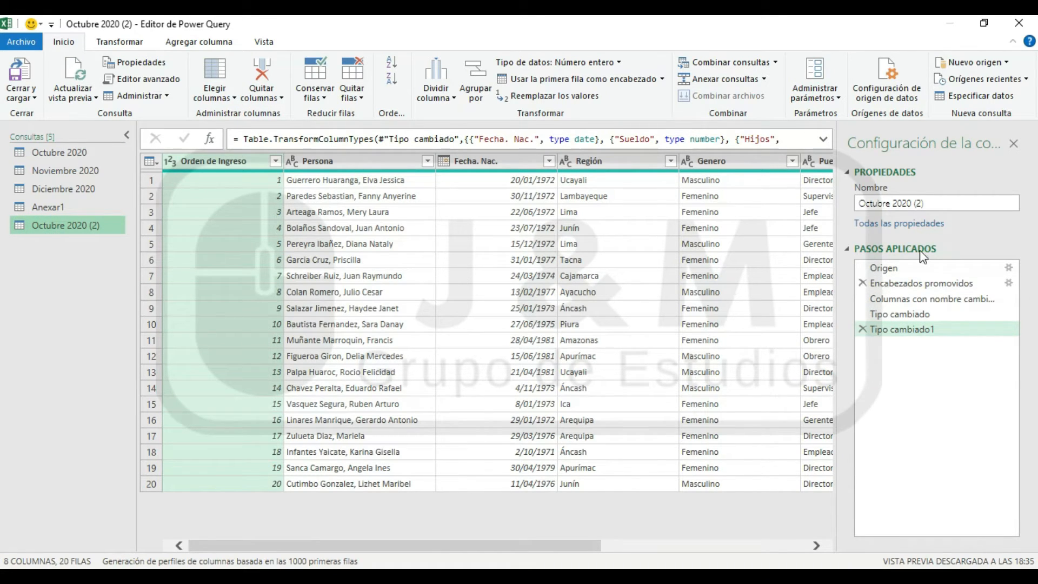
click(44, 156)
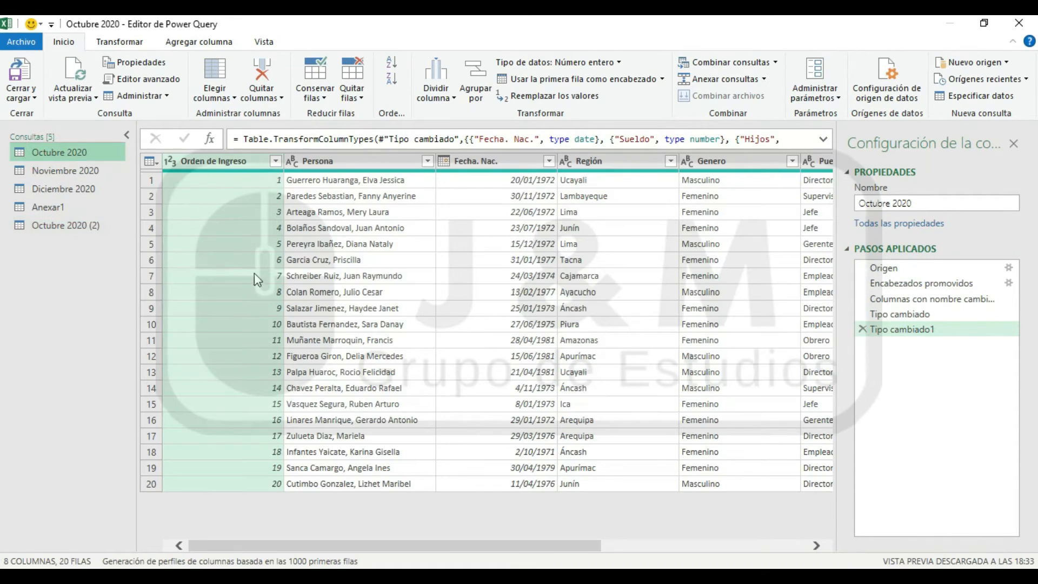
Switch between the Octubre 2020 and Octubre 2020 (2) queries to check that their columns and applied steps match
click(41, 225)
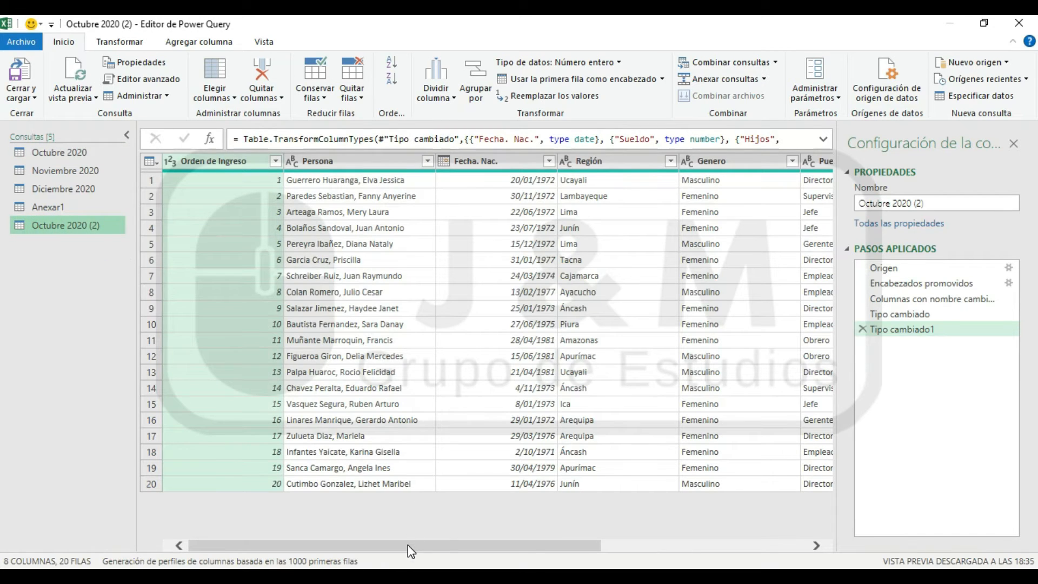
drag(407, 545, 378, 545)
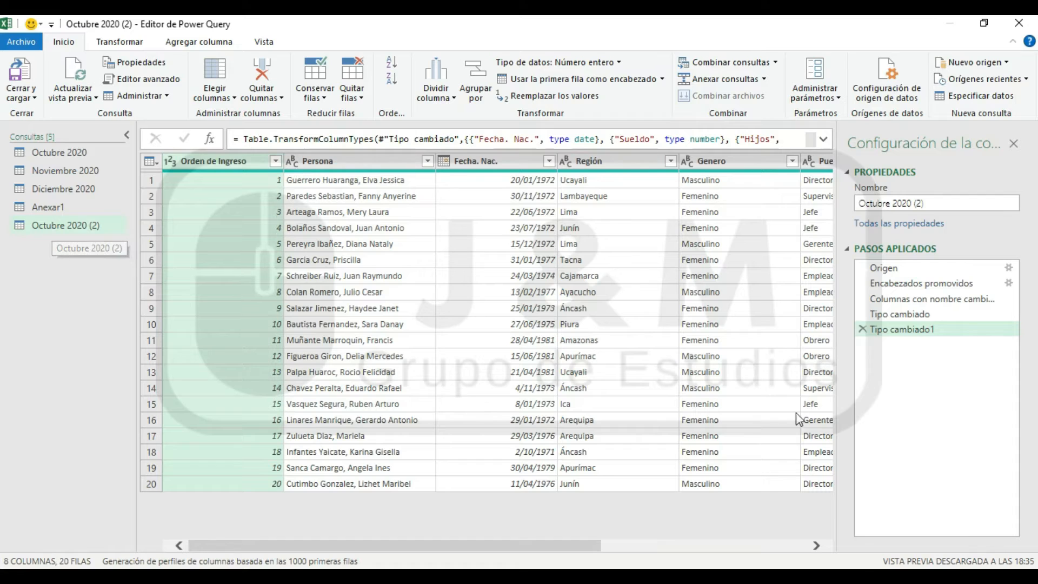
click(60, 152)
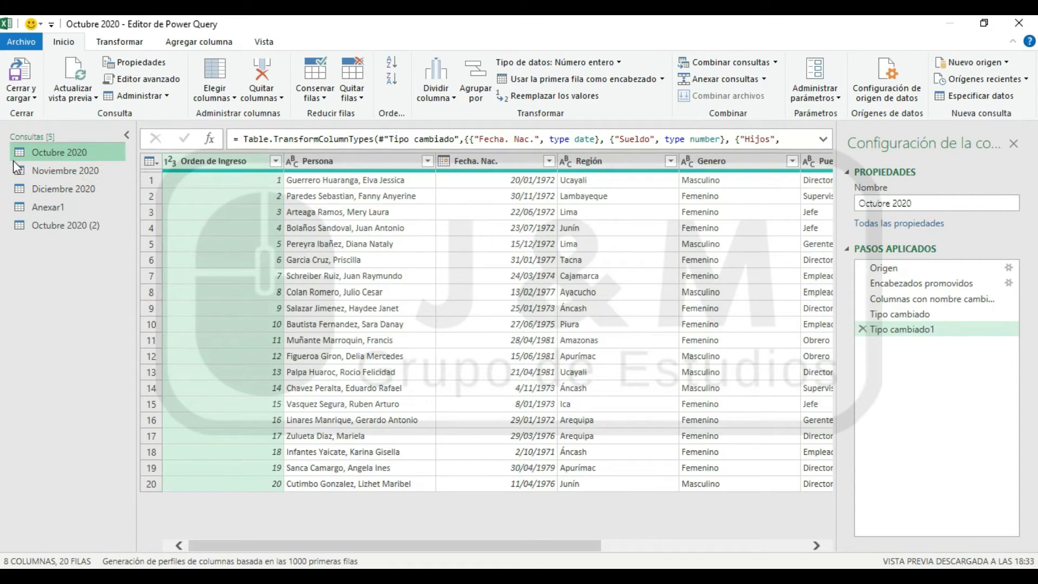
click(57, 225)
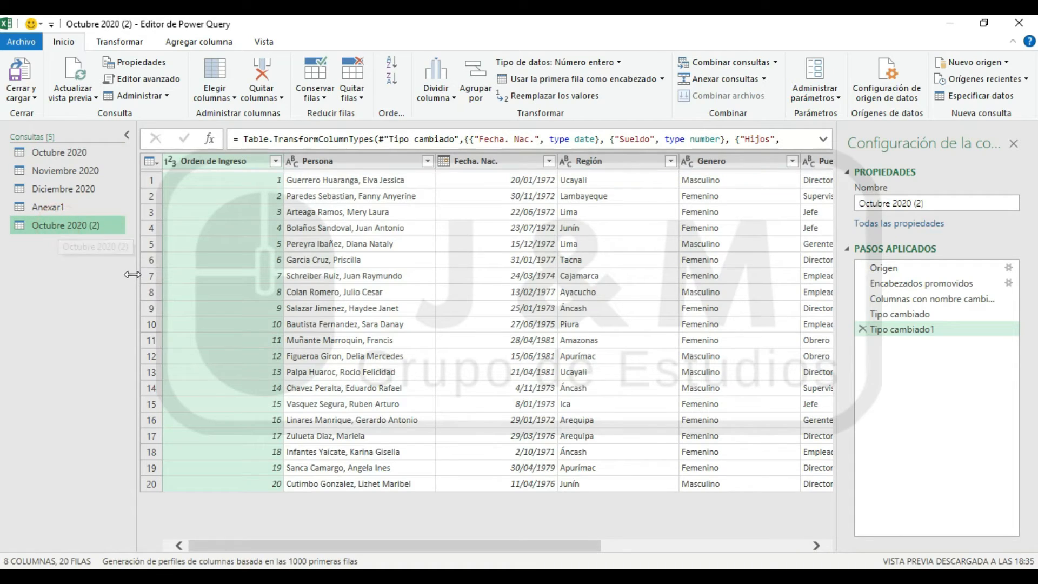
Remove the Orden de Ingreso column from the original Octubre 2020 query
click(73, 152)
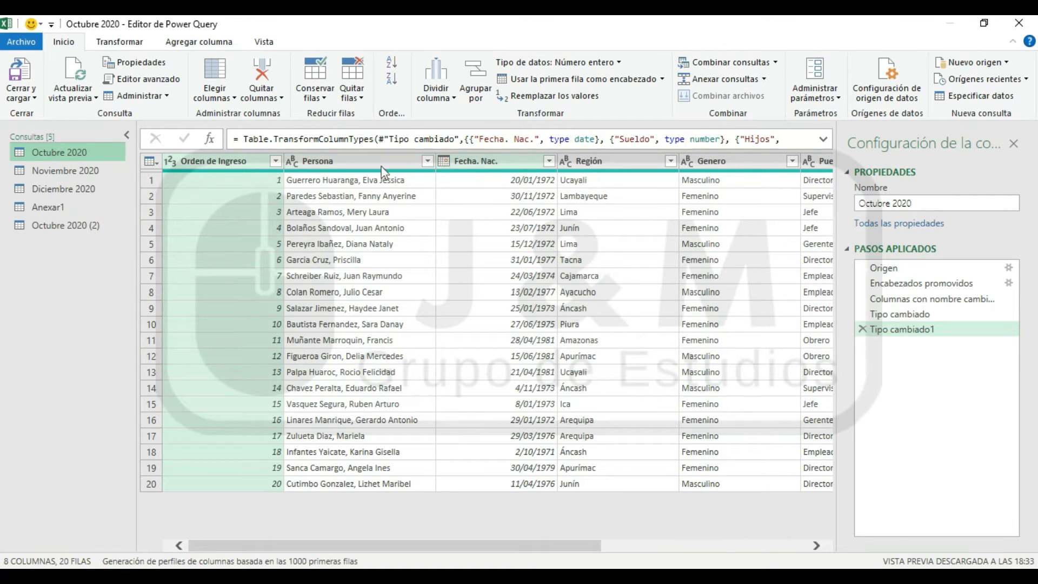
right_click(219, 163)
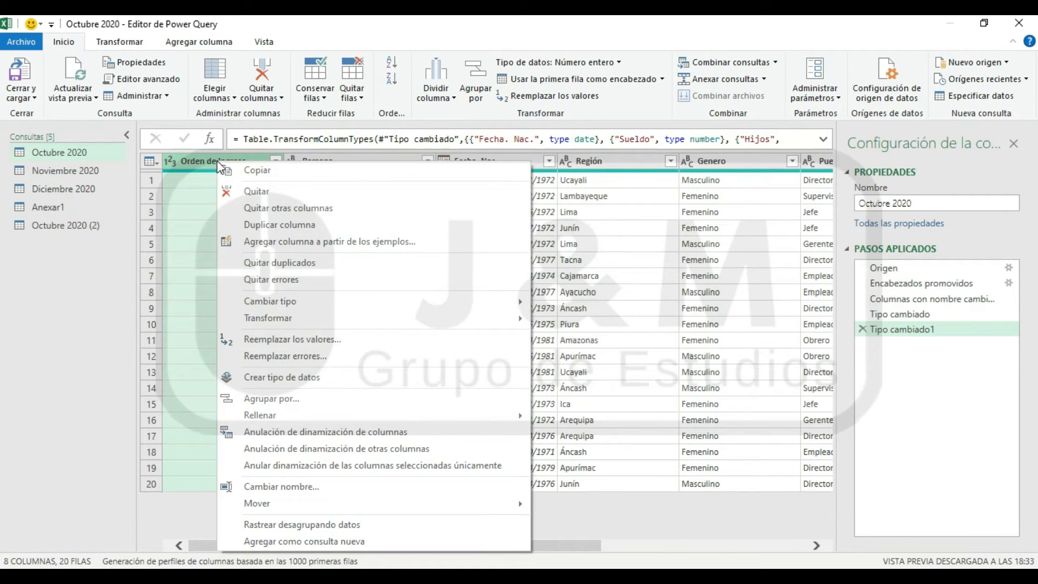
click(259, 192)
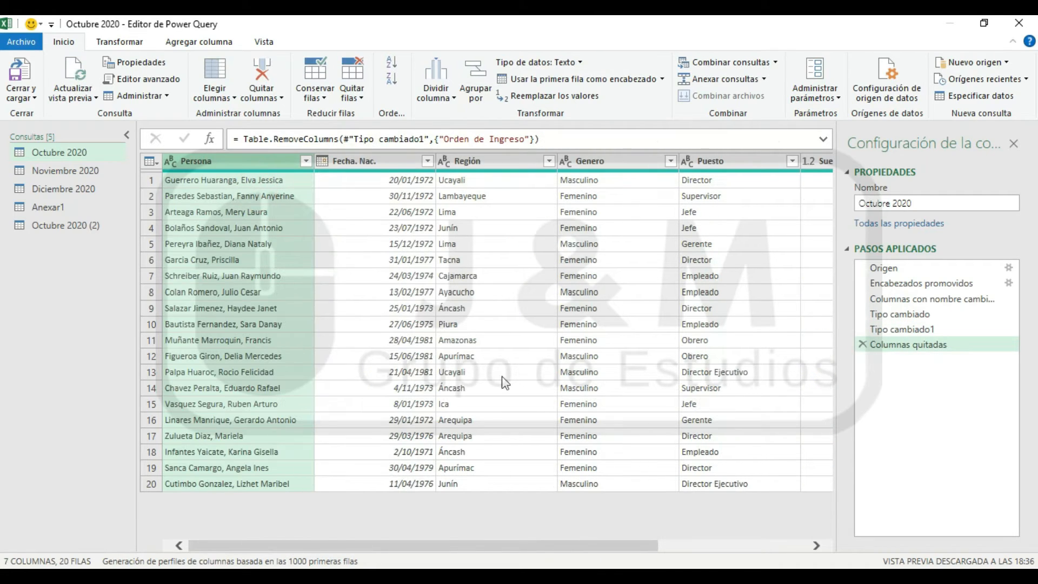
Compare the columns of the duplicate Octubre 2020 (2) with those of the edited Octubre 2020 query
click(86, 225)
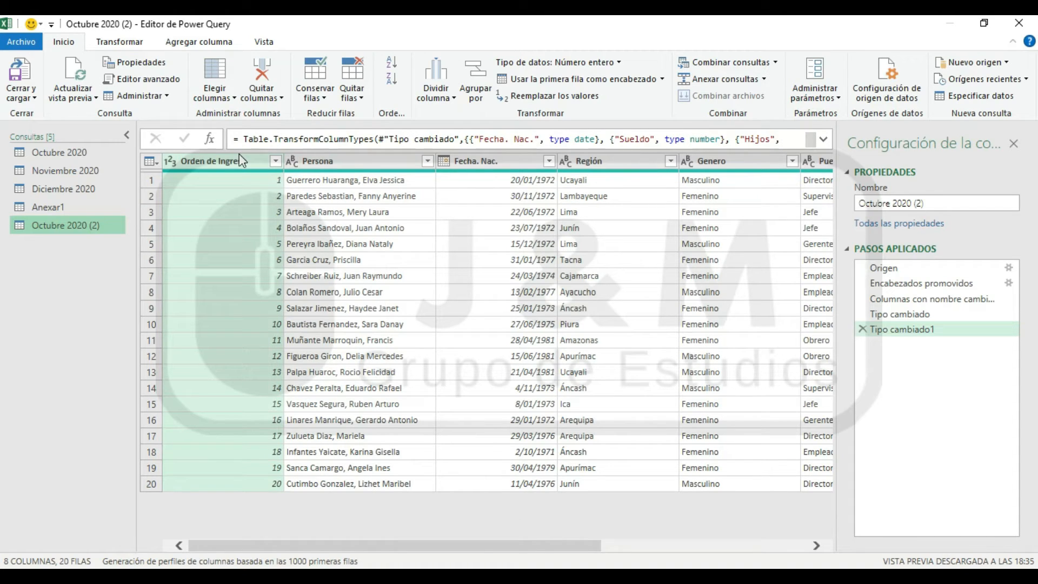
click(372, 161)
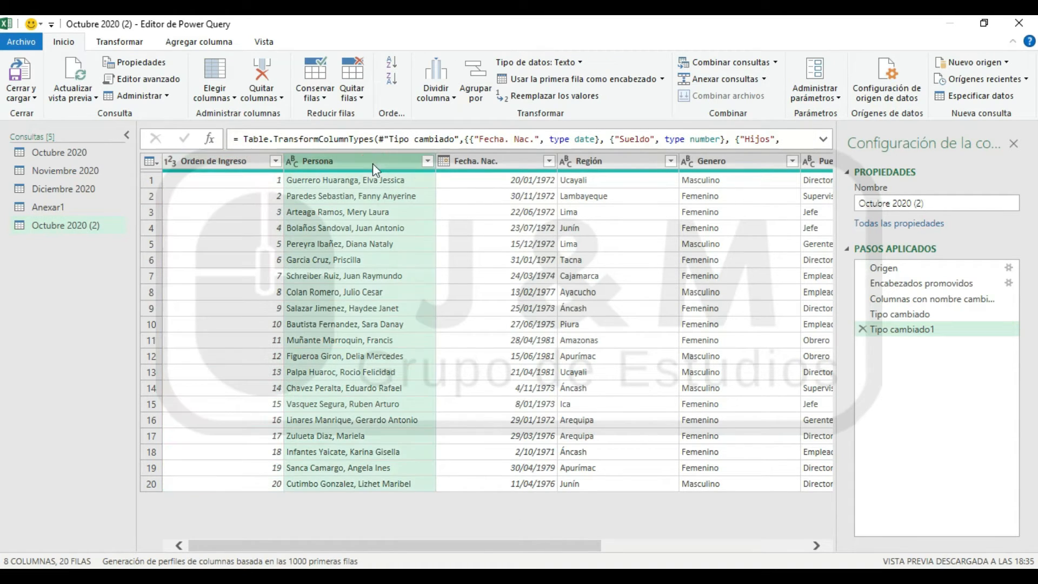
click(74, 148)
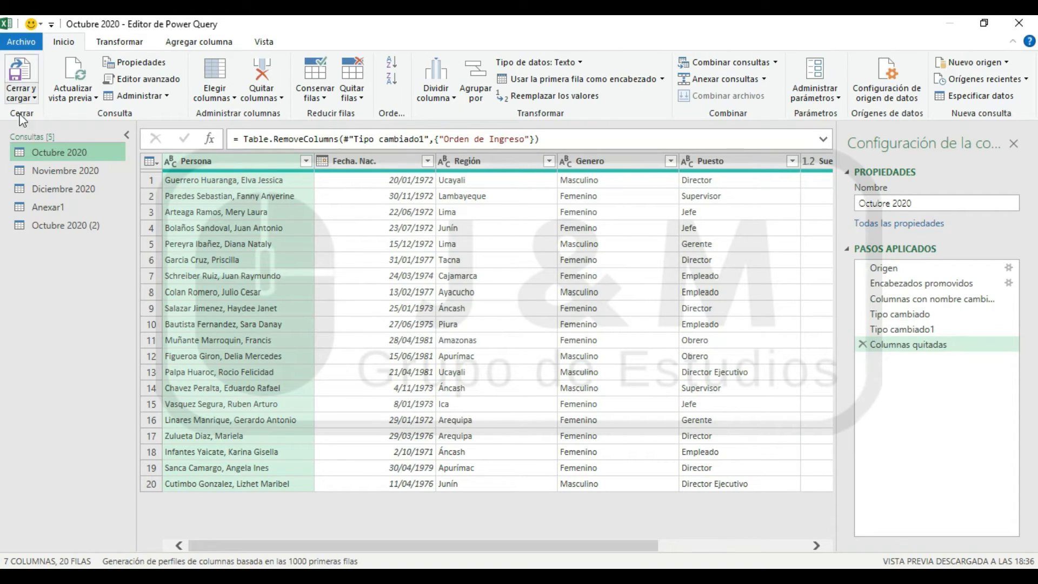
click(81, 226)
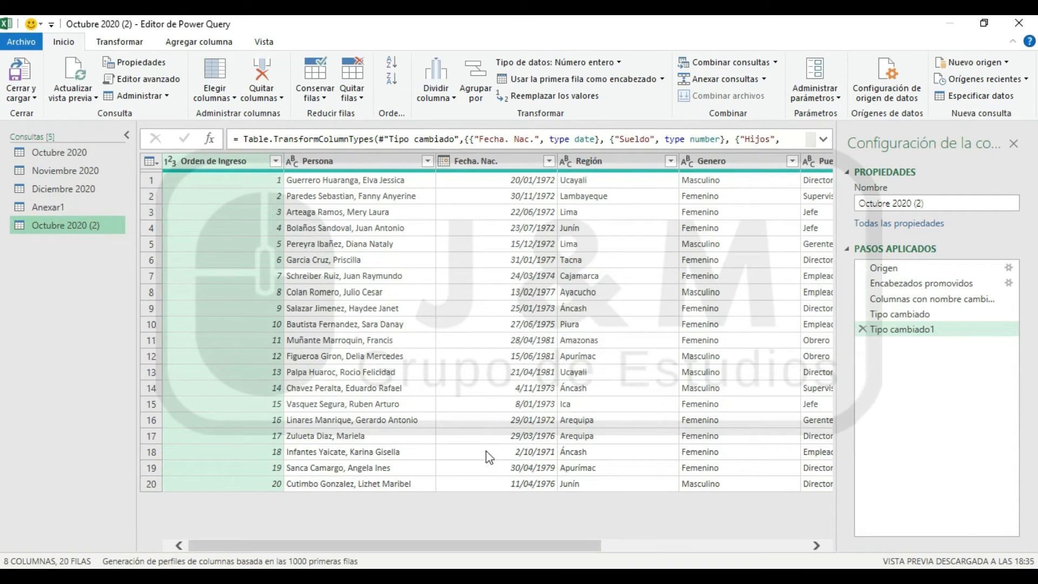
click(513, 162)
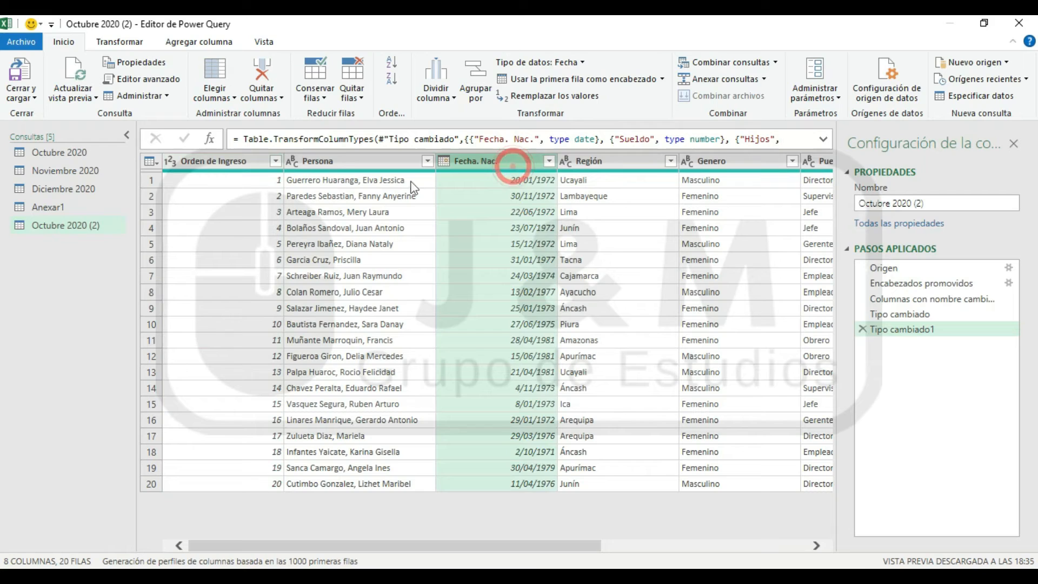
click(338, 162)
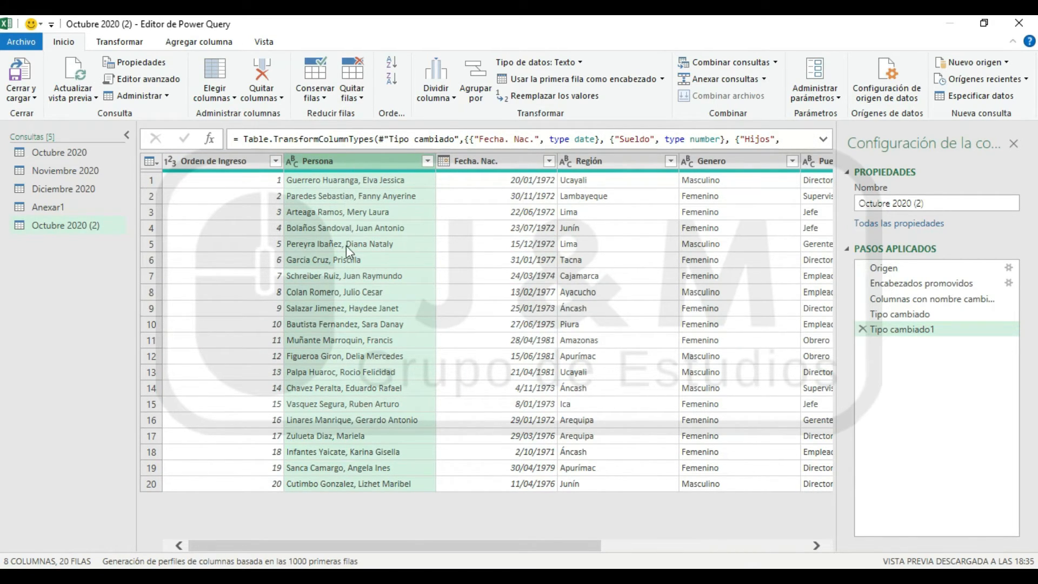
click(53, 152)
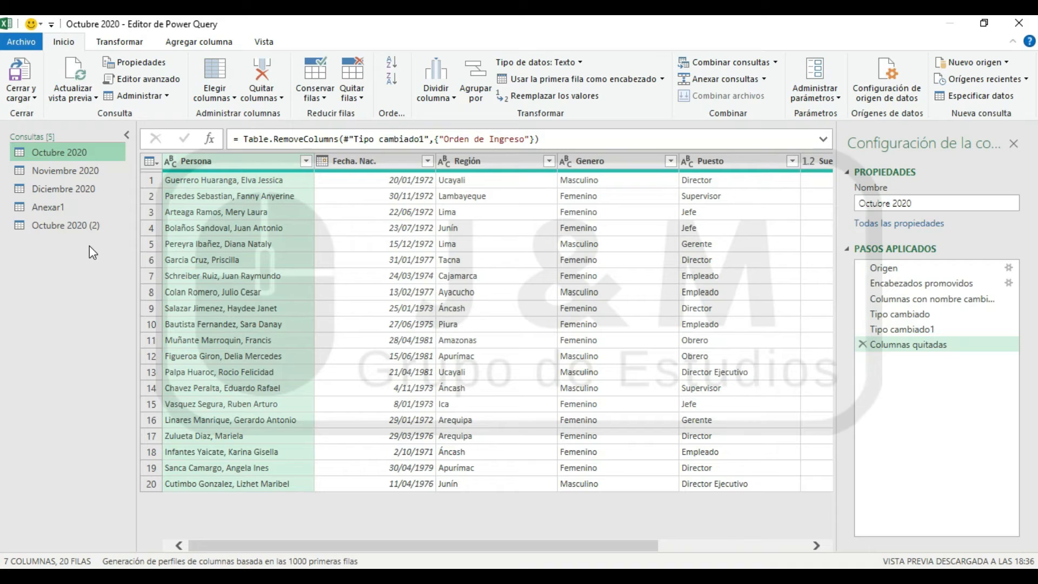
Create a new query that references the Noviembre 2020 query
click(89, 177)
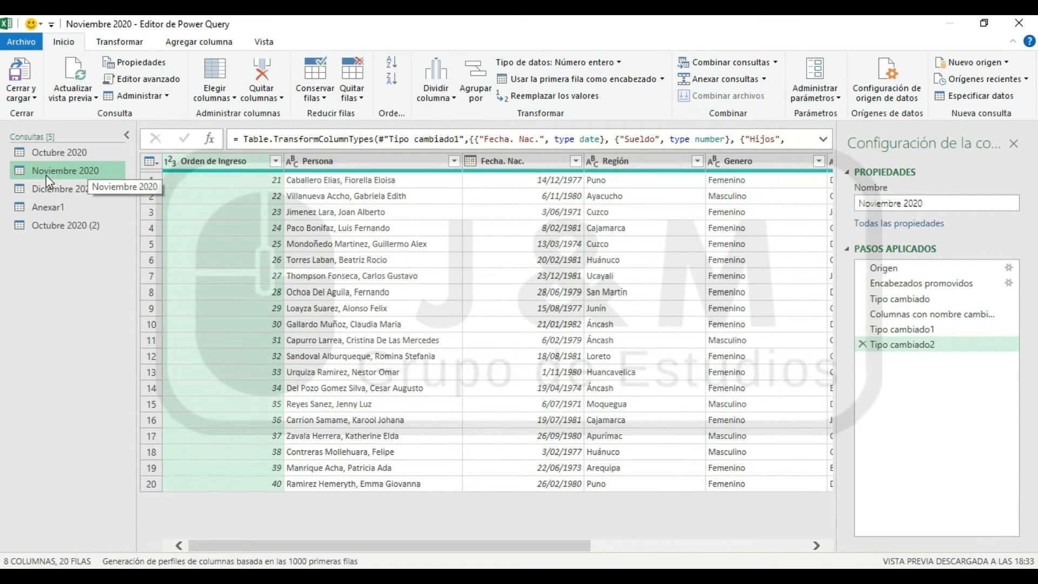
click(140, 97)
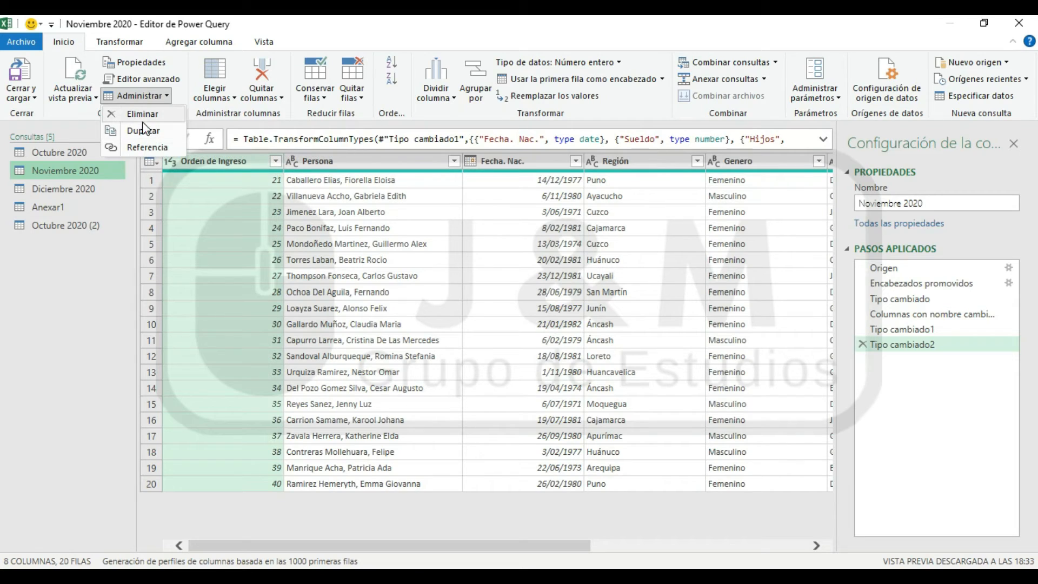
click(132, 148)
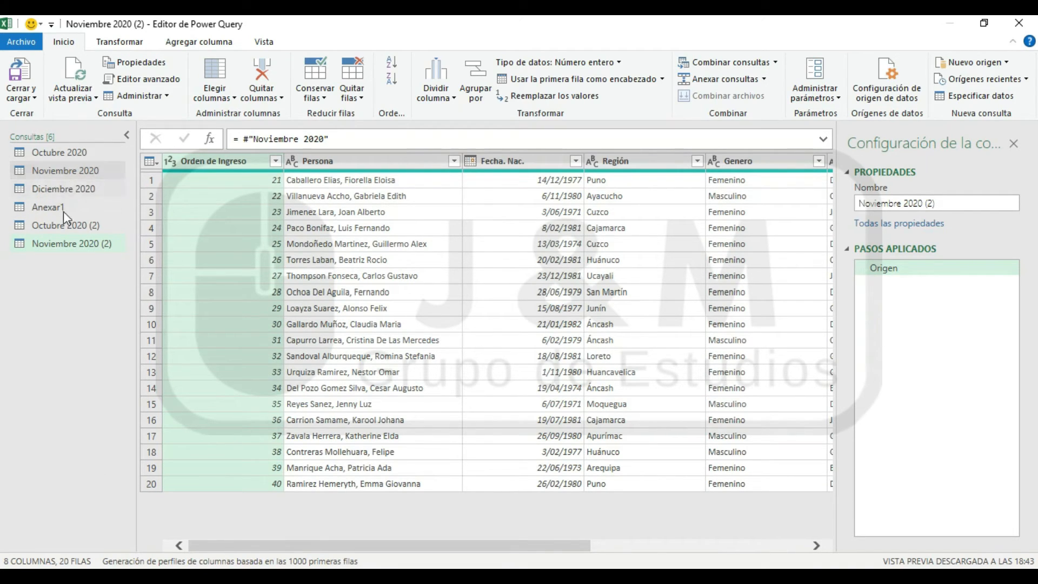
Remove the Persona column from the original Noviembre 2020 query
click(52, 169)
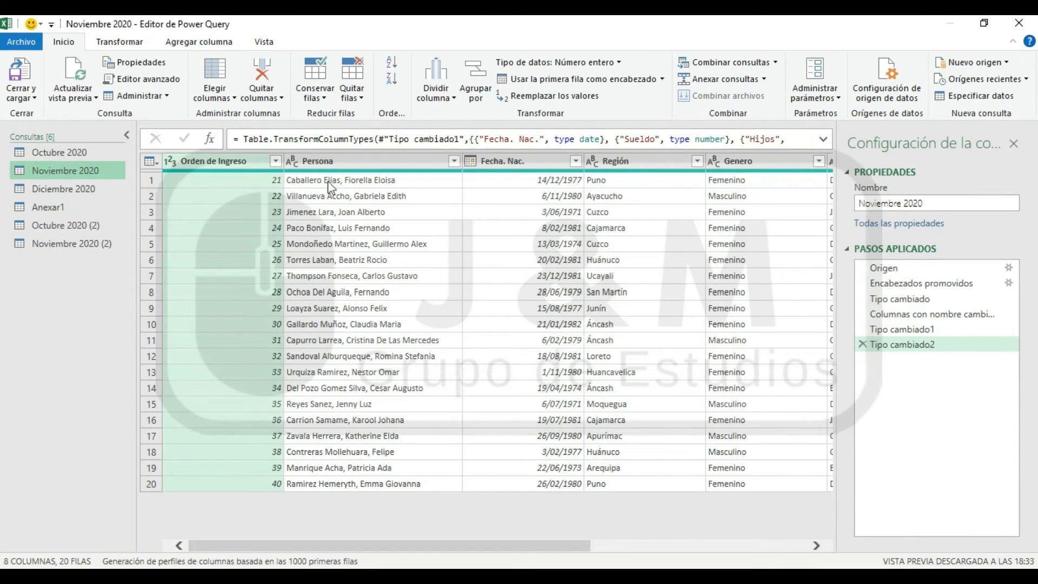
ctrl+click(341, 161)
right_click(371, 161)
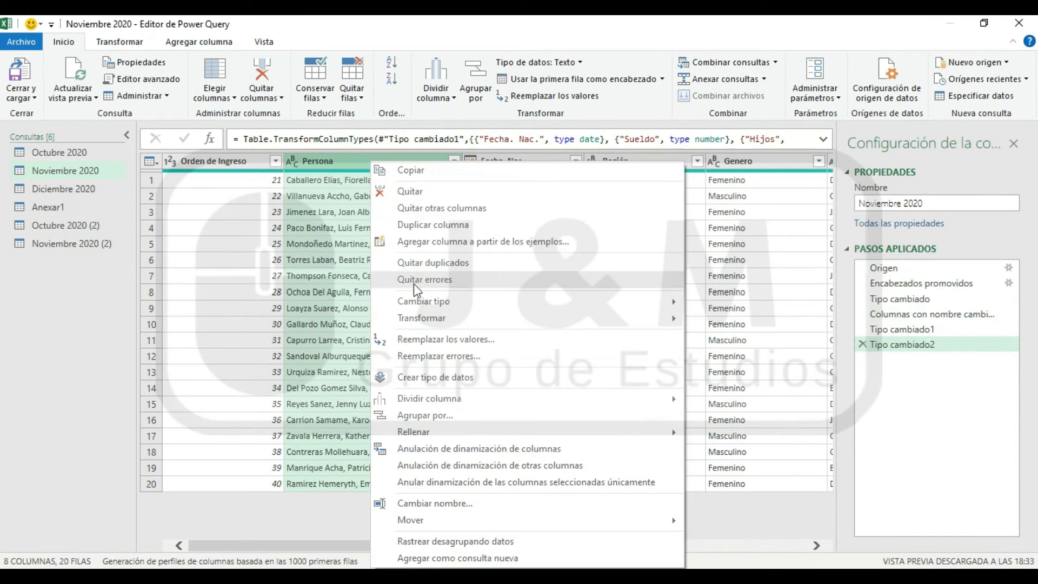
click(420, 193)
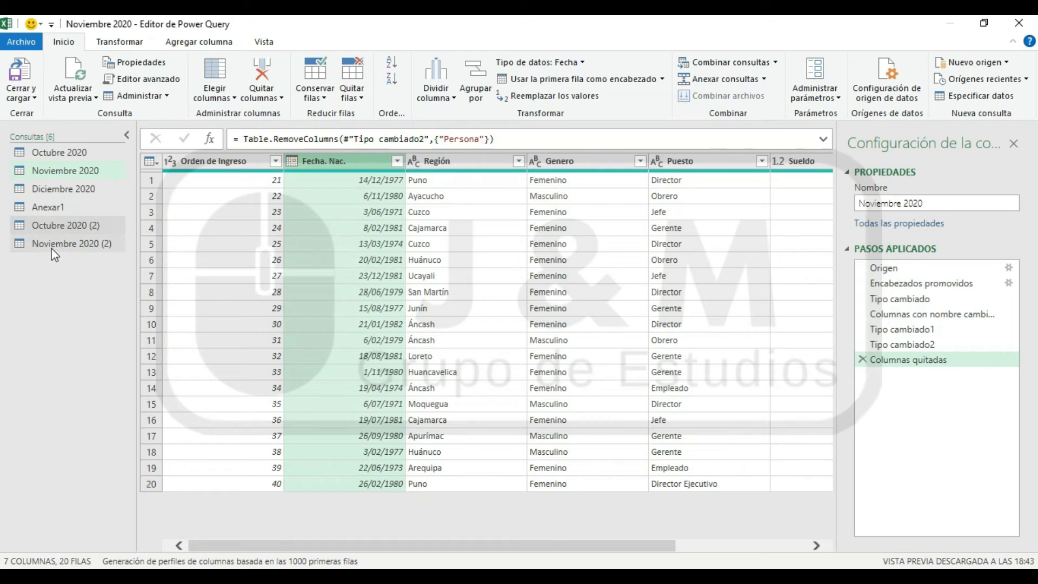
Compare the columns and applied steps of the referencing query Noviembre 2020 (2) with those of Noviembre 2020
click(54, 246)
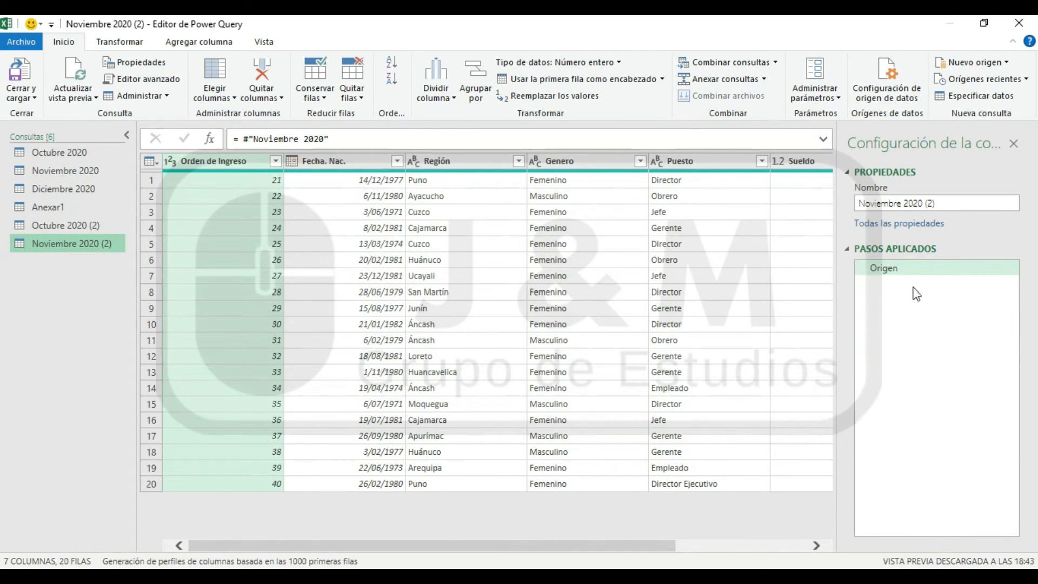
click(320, 160)
click(41, 170)
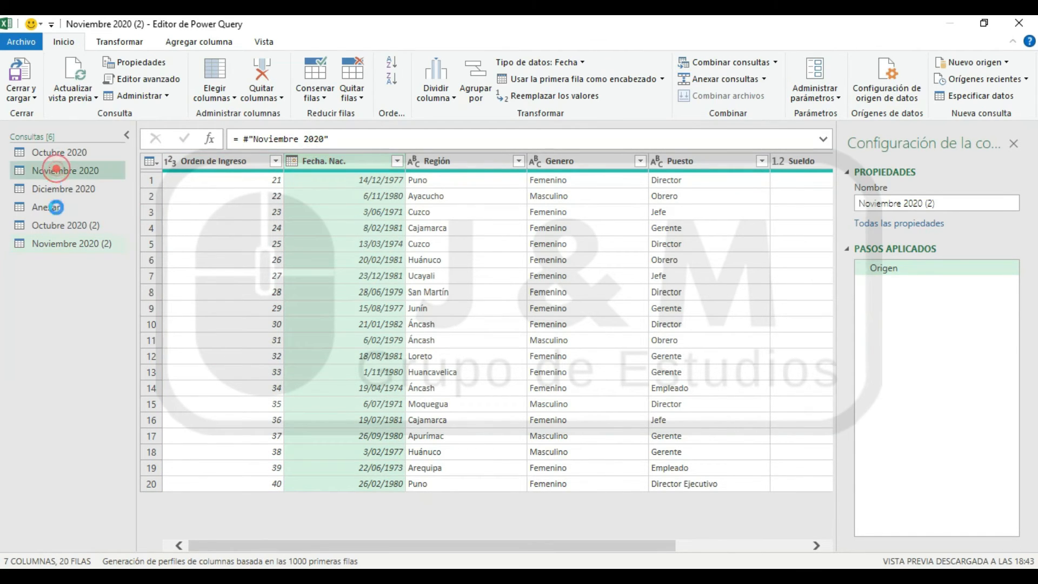
click(55, 244)
click(76, 170)
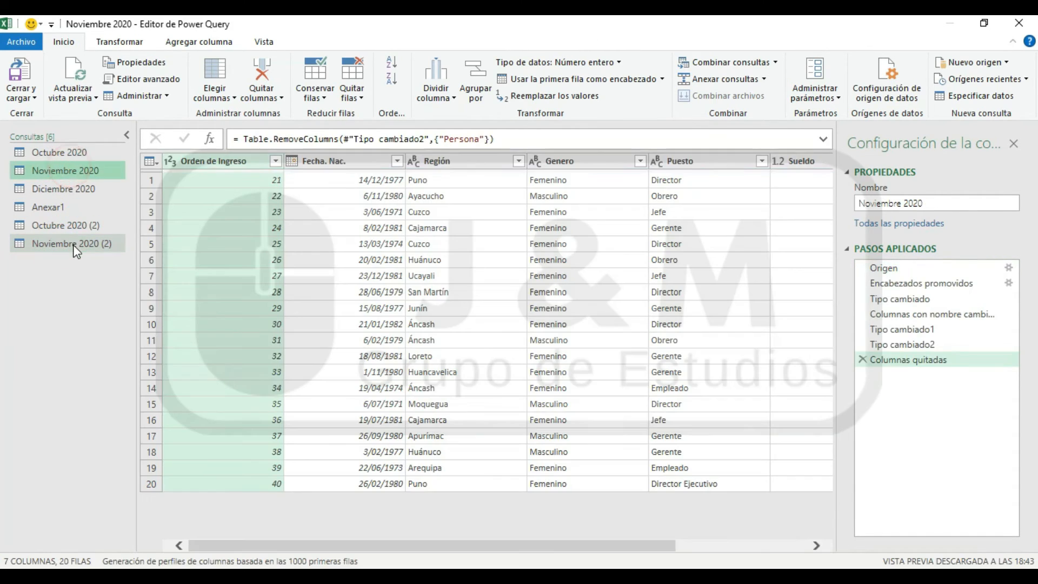
click(73, 244)
click(80, 170)
click(71, 244)
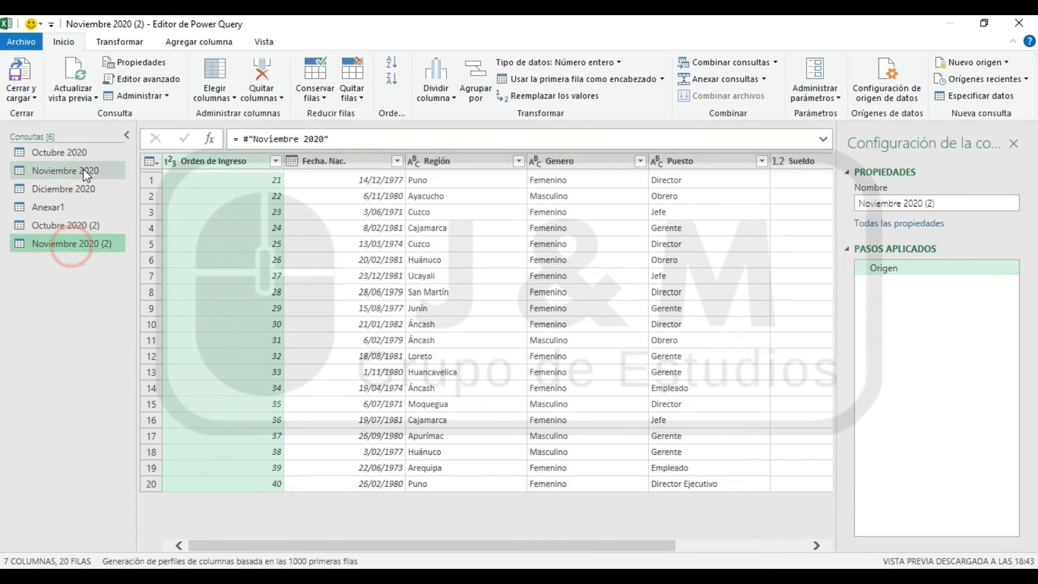
click(84, 171)
click(76, 245)
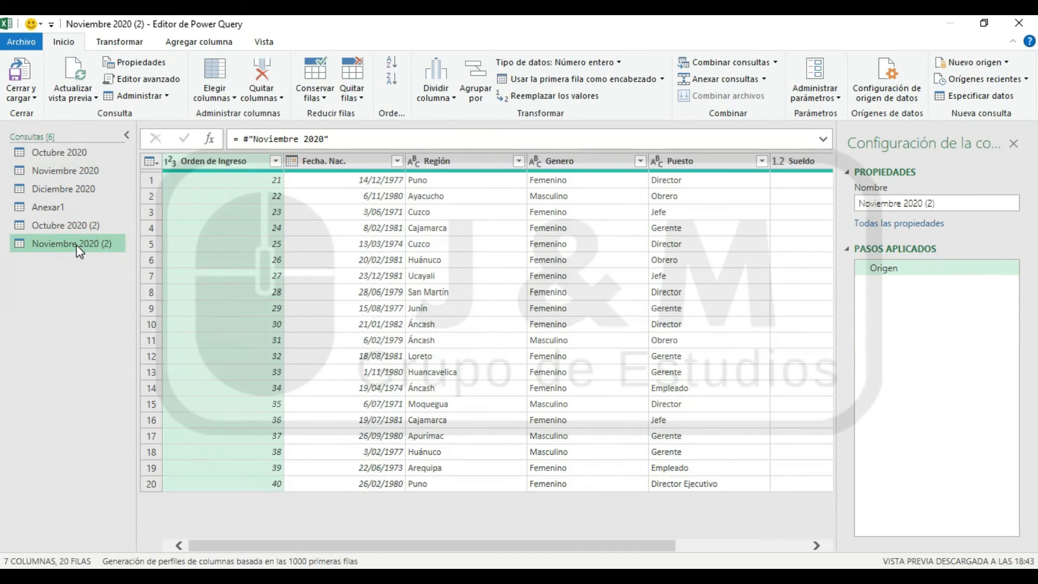
click(76, 172)
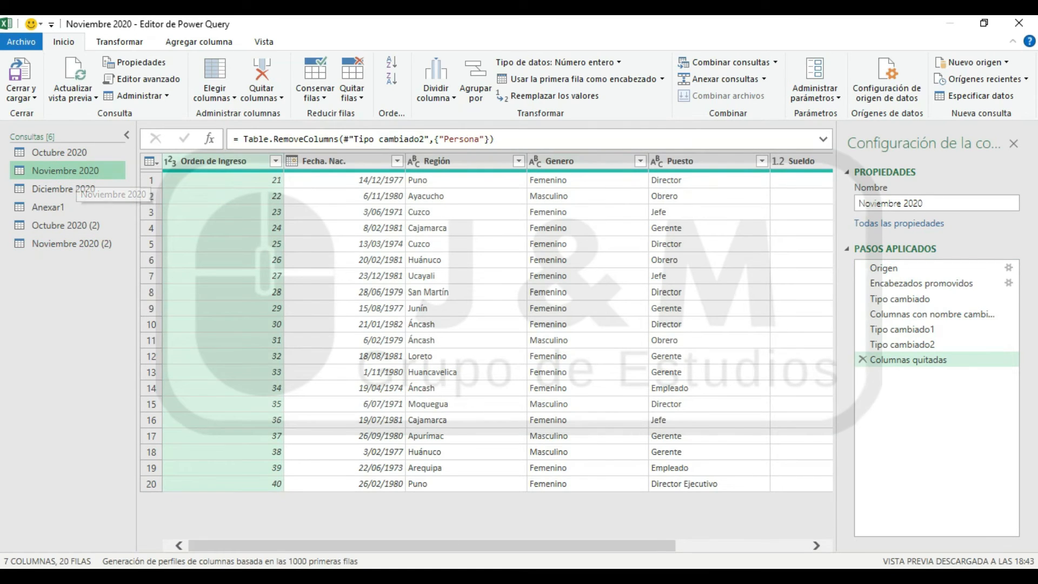
Remove the Región column from the referencing query Noviembre 2020 (2)
click(56, 247)
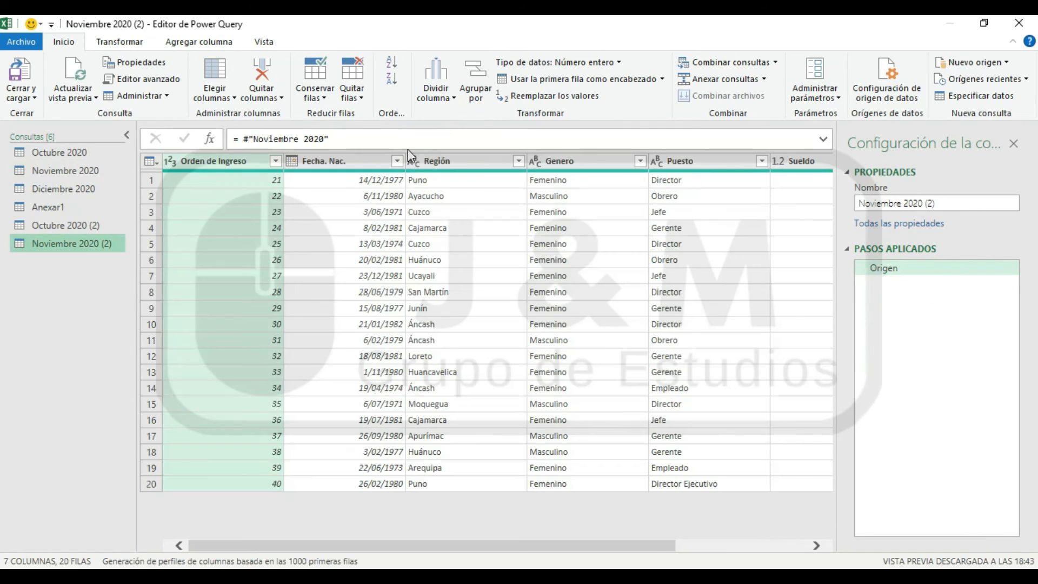
right_click(462, 160)
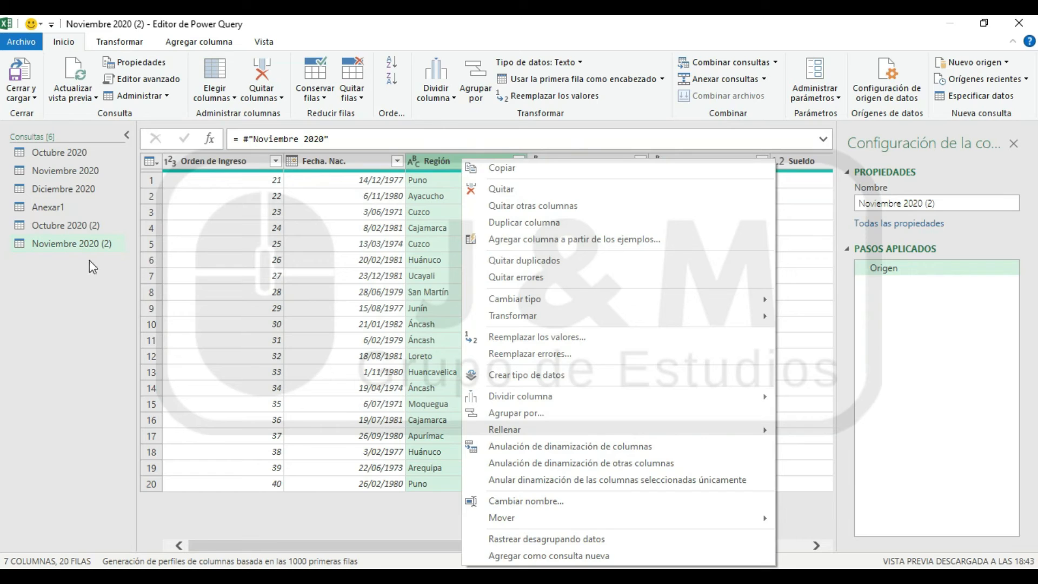
click(501, 189)
Remove the Orden de Ingreso column from the Noviembre 2020 query and check the columns of its reference, Noviembre 2020 (2)
click(65, 171)
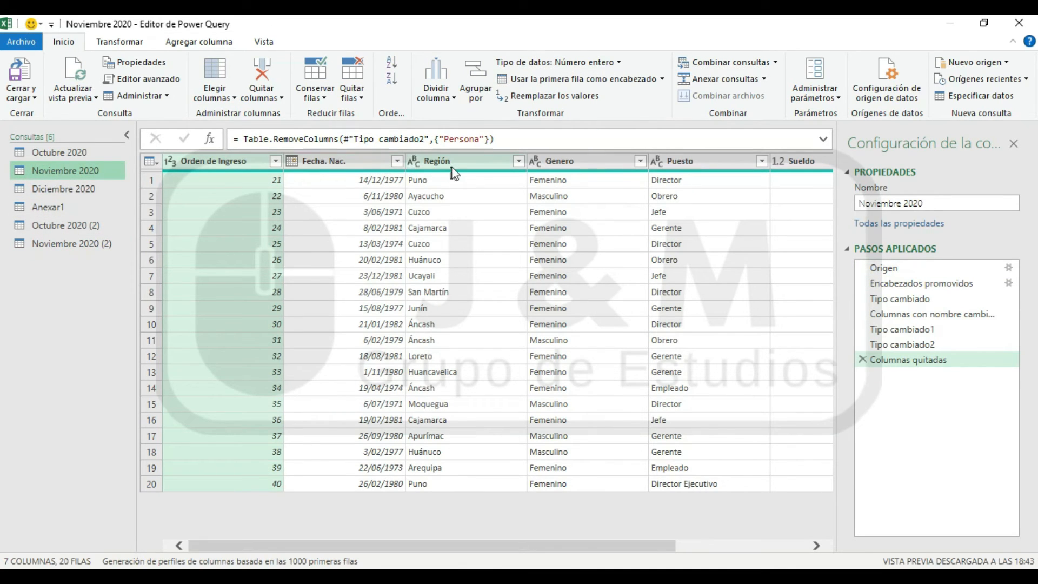
right_click(213, 157)
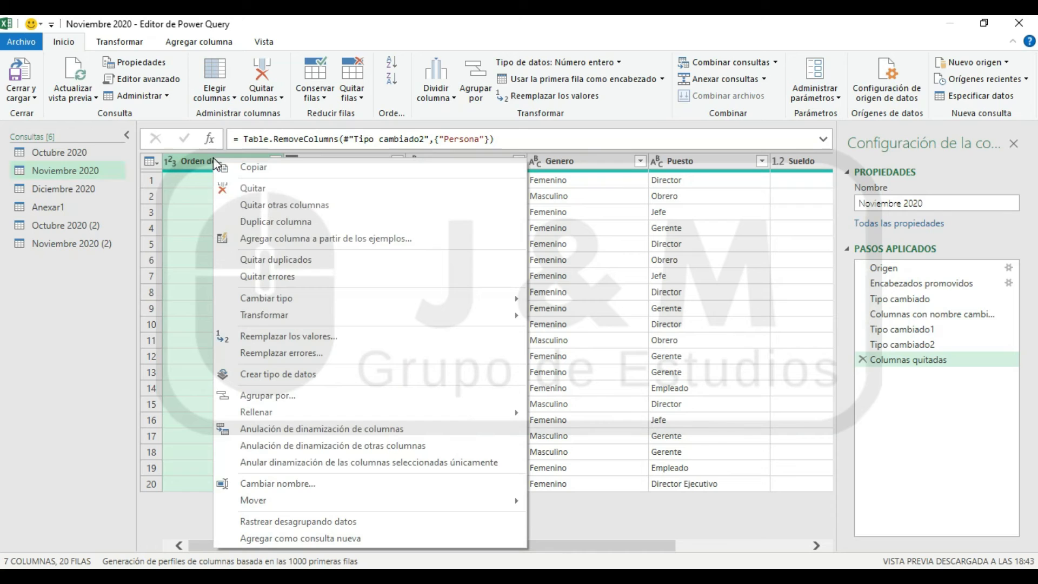
click(242, 190)
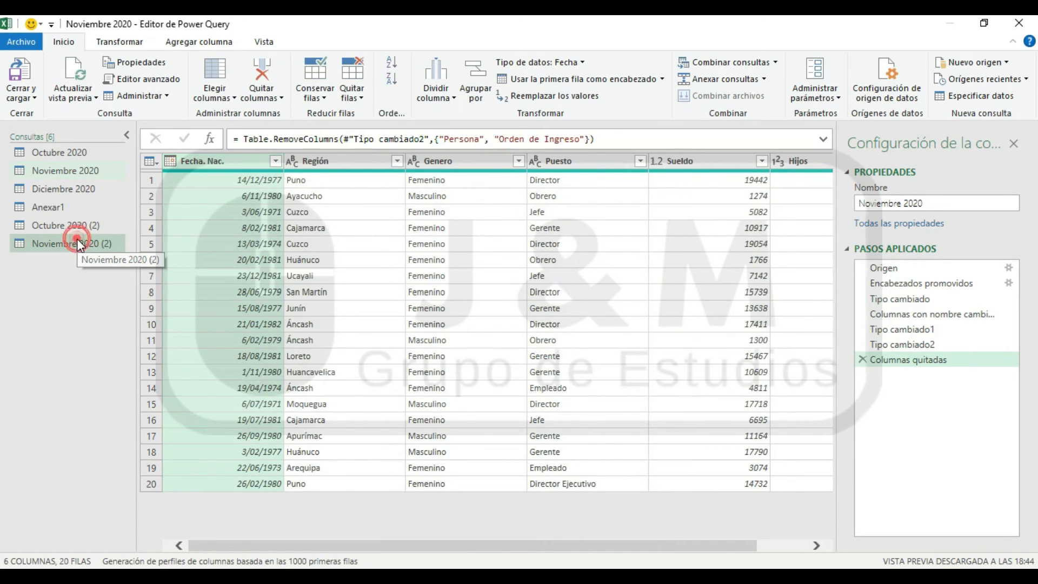
click(78, 244)
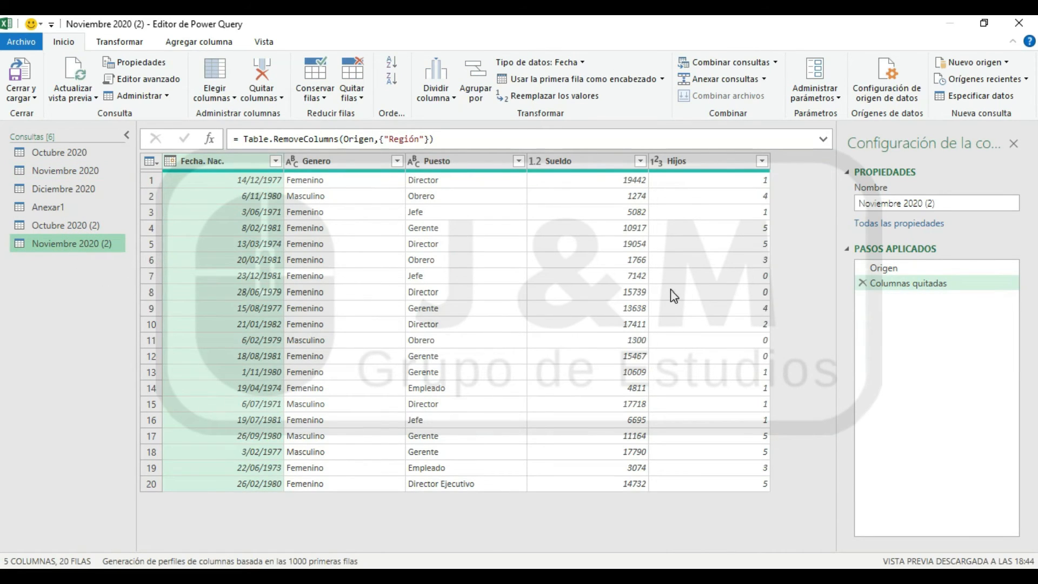